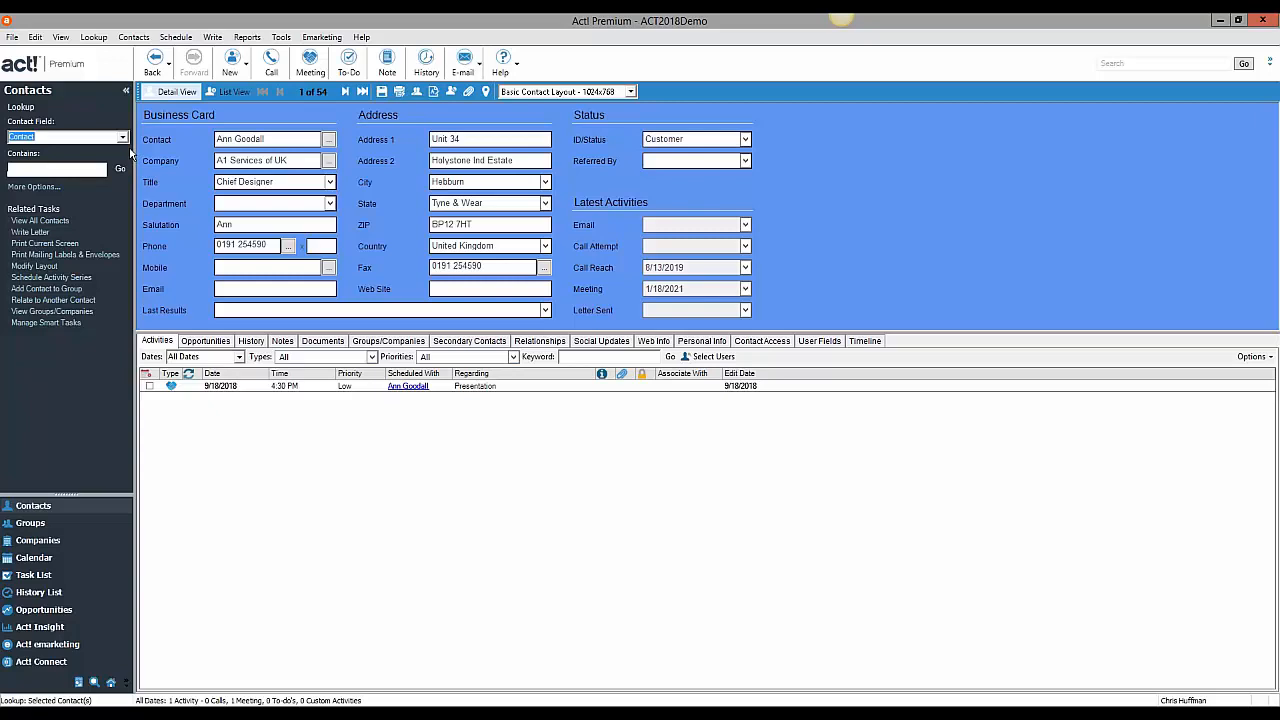
Step: Look up contacts whose contact name contains a surname, and run a second contact lookup for "mel"
type("smith")
key("Return")
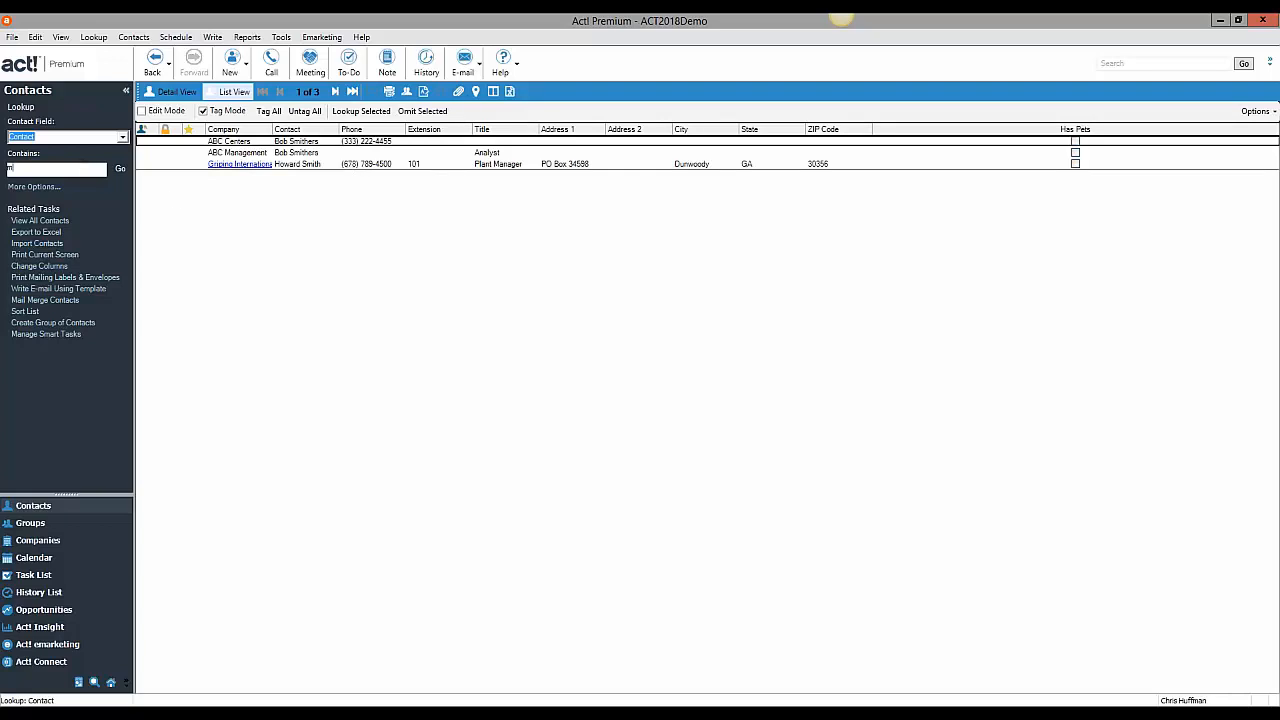
key("Return")
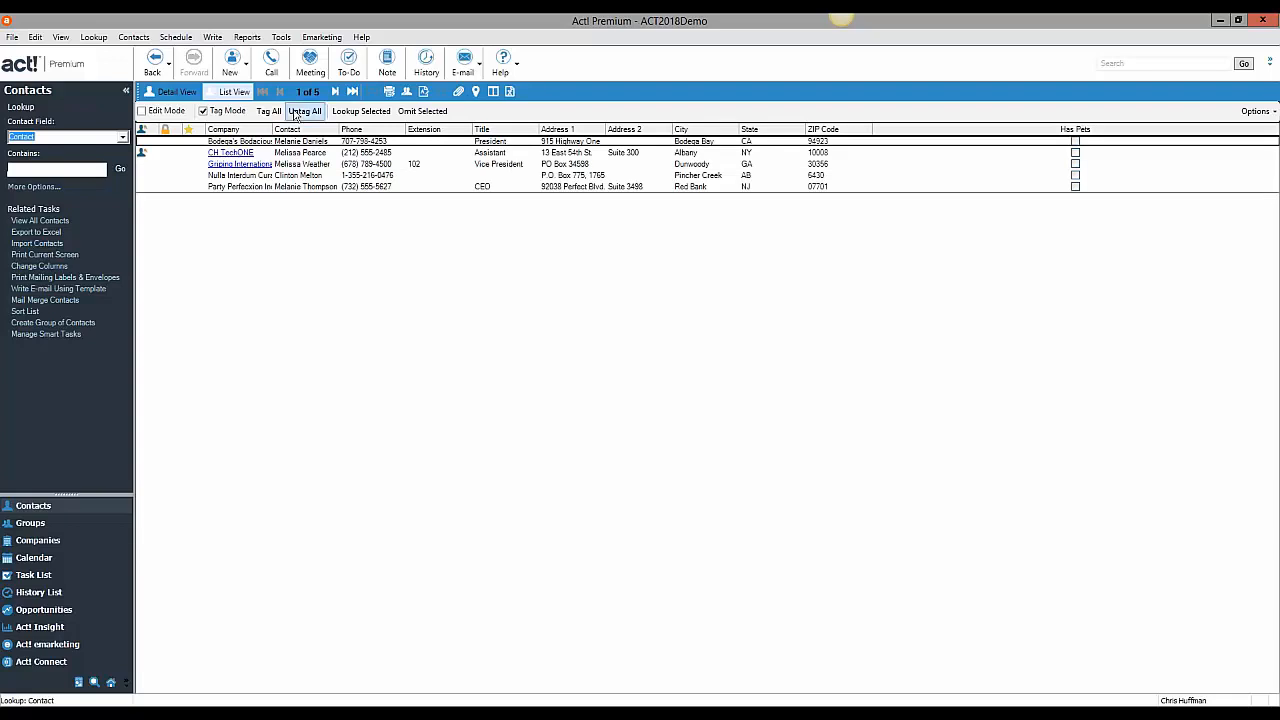
Step: From the first contact's detail view, look up contacts whose State starts with CA
left_click(179, 94)
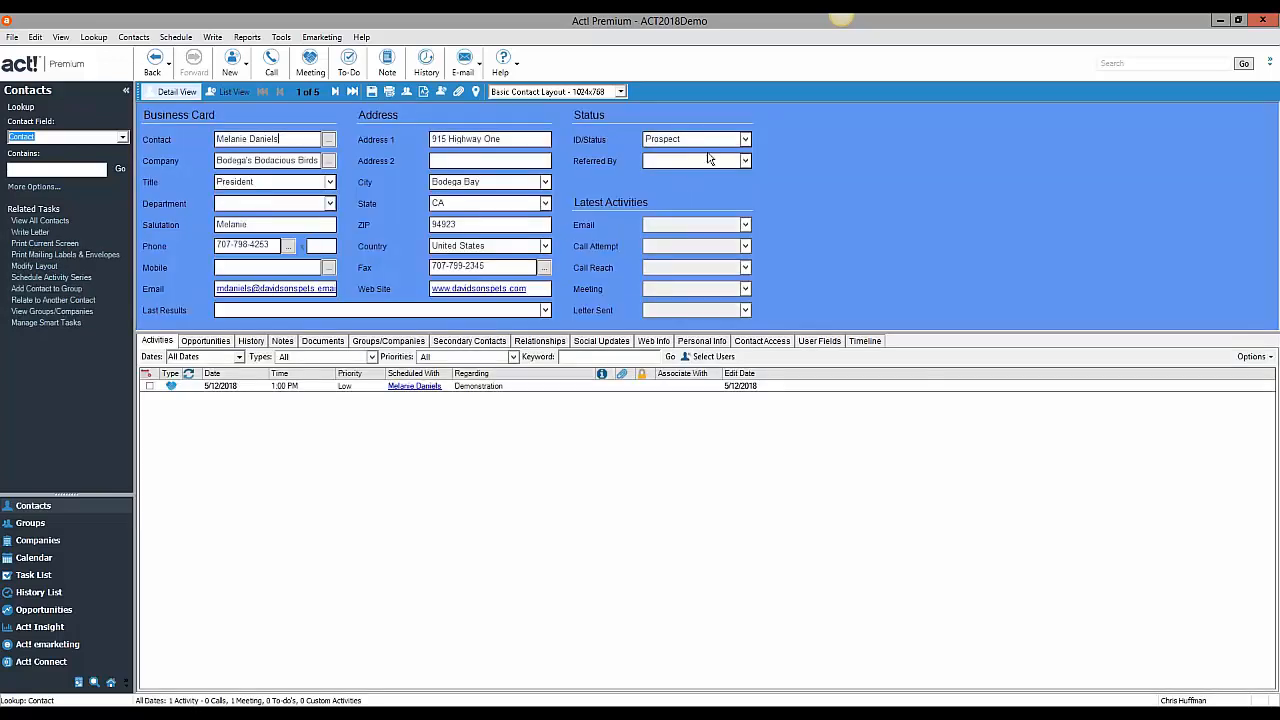
right_click(469, 207)
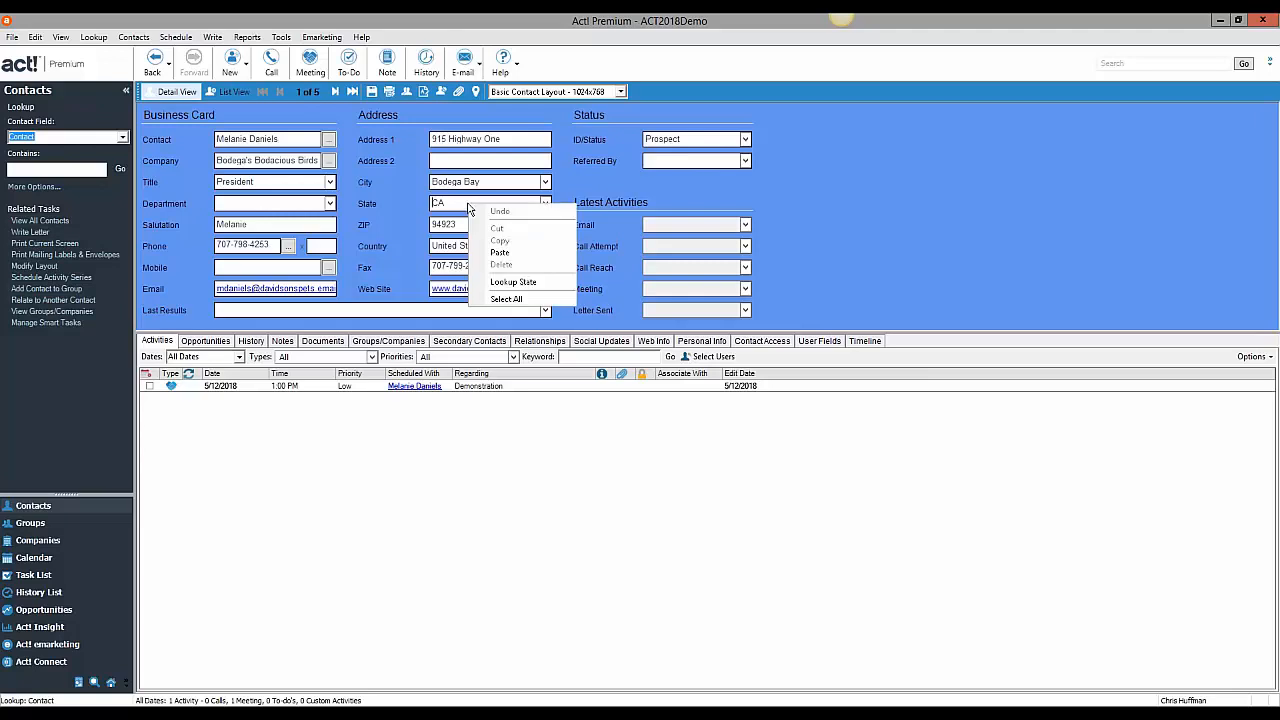
left_click(510, 283)
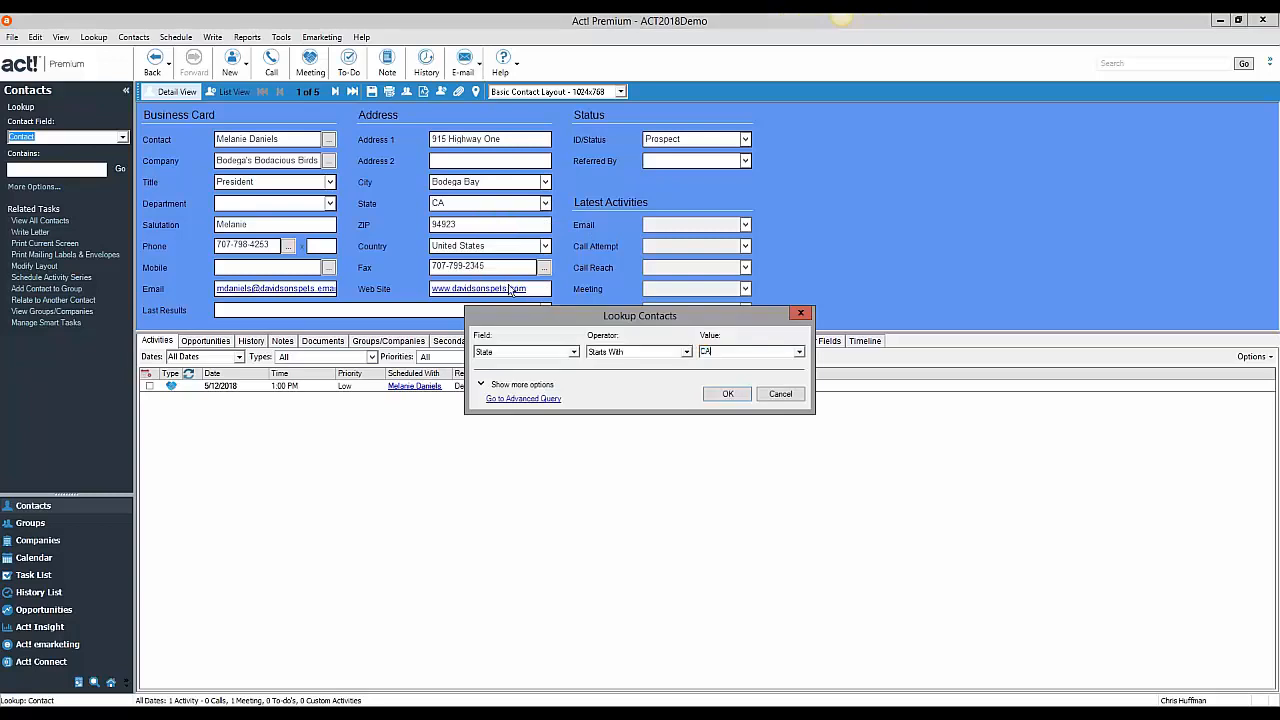
left_click(728, 394)
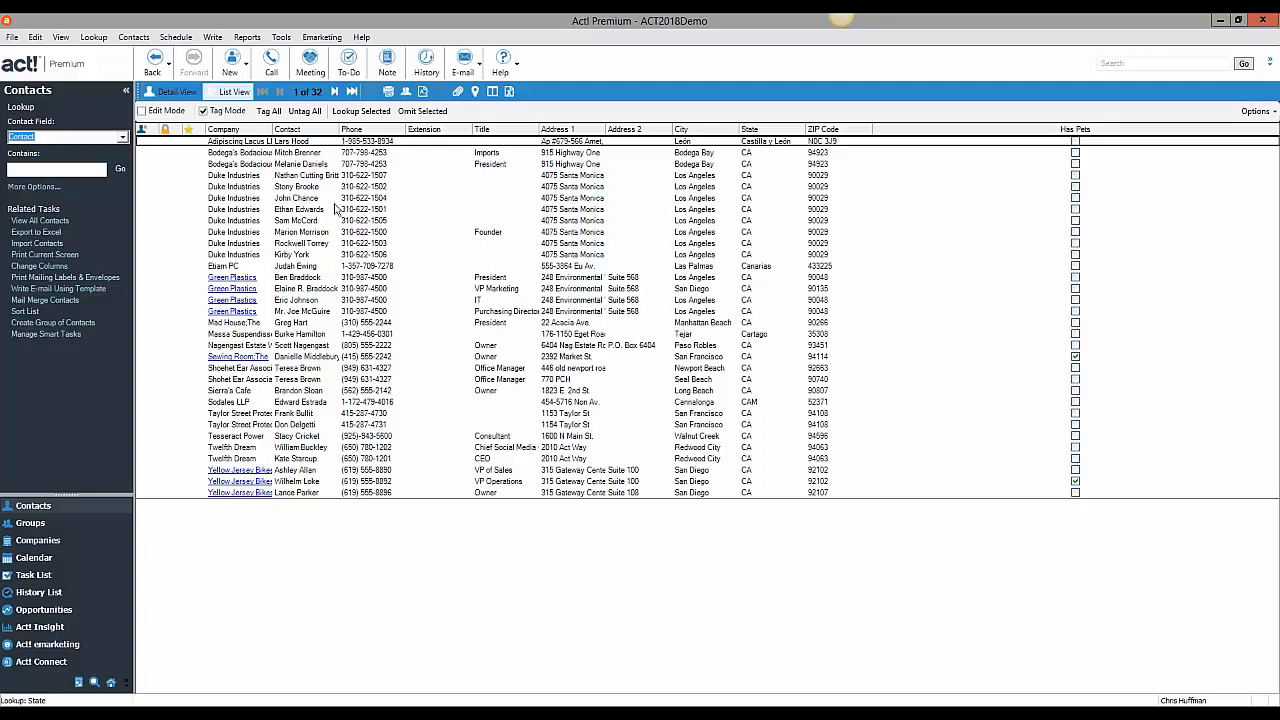
Step: Open the record of the IT contact at Green Plastics, and look up the signed-in user's own record
left_click(323, 302)
double_click(318, 303)
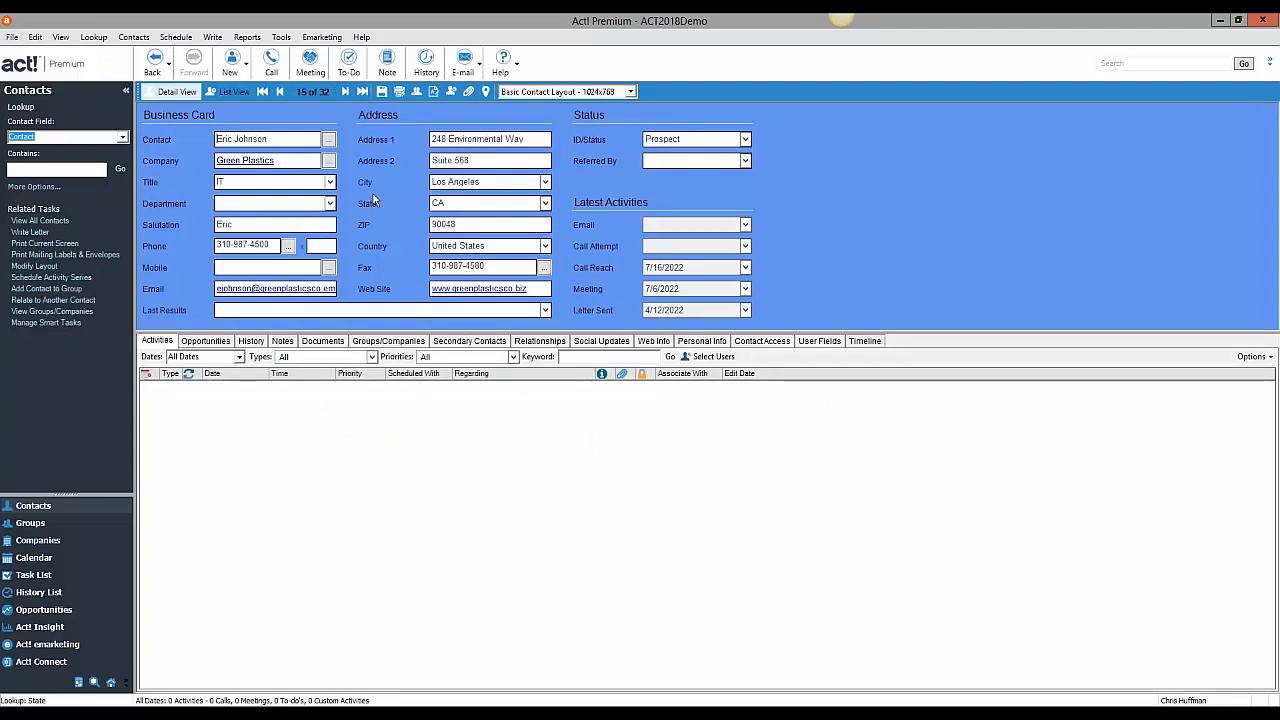
left_click(94, 38)
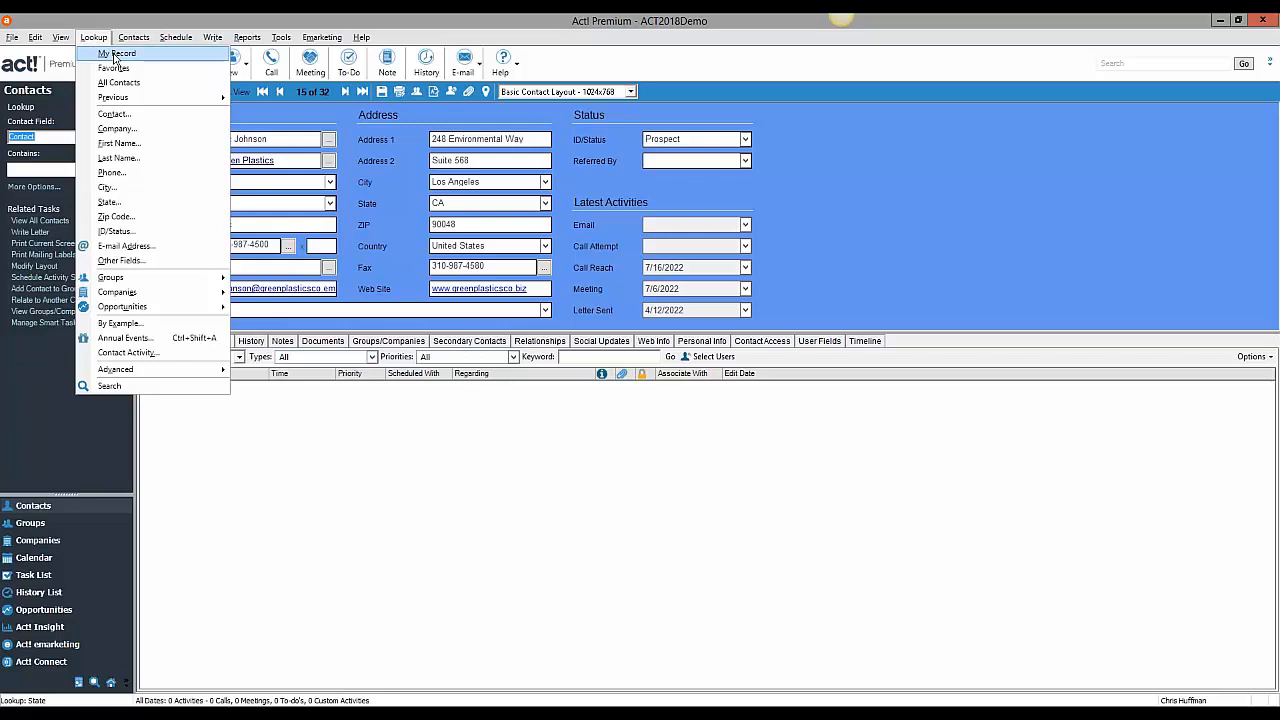
left_click(119, 55)
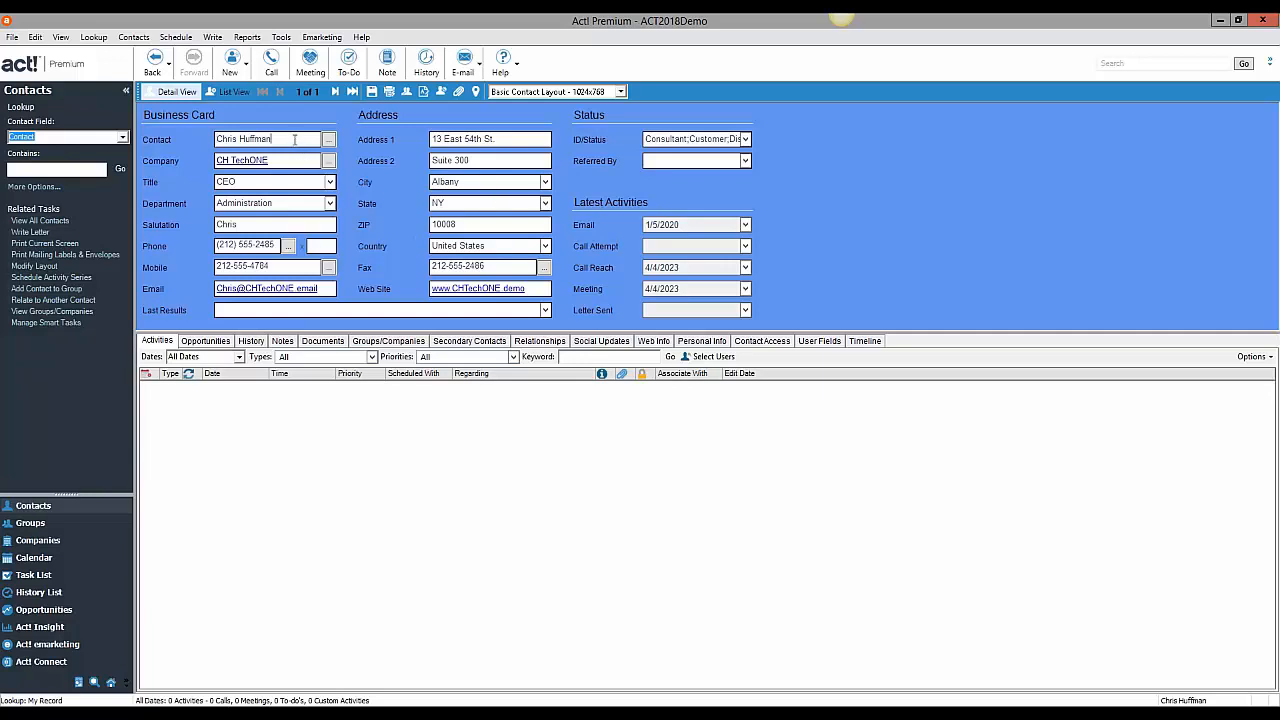
triple_click(253, 137)
Step: Try to look up the favorite contacts
left_click(93, 38)
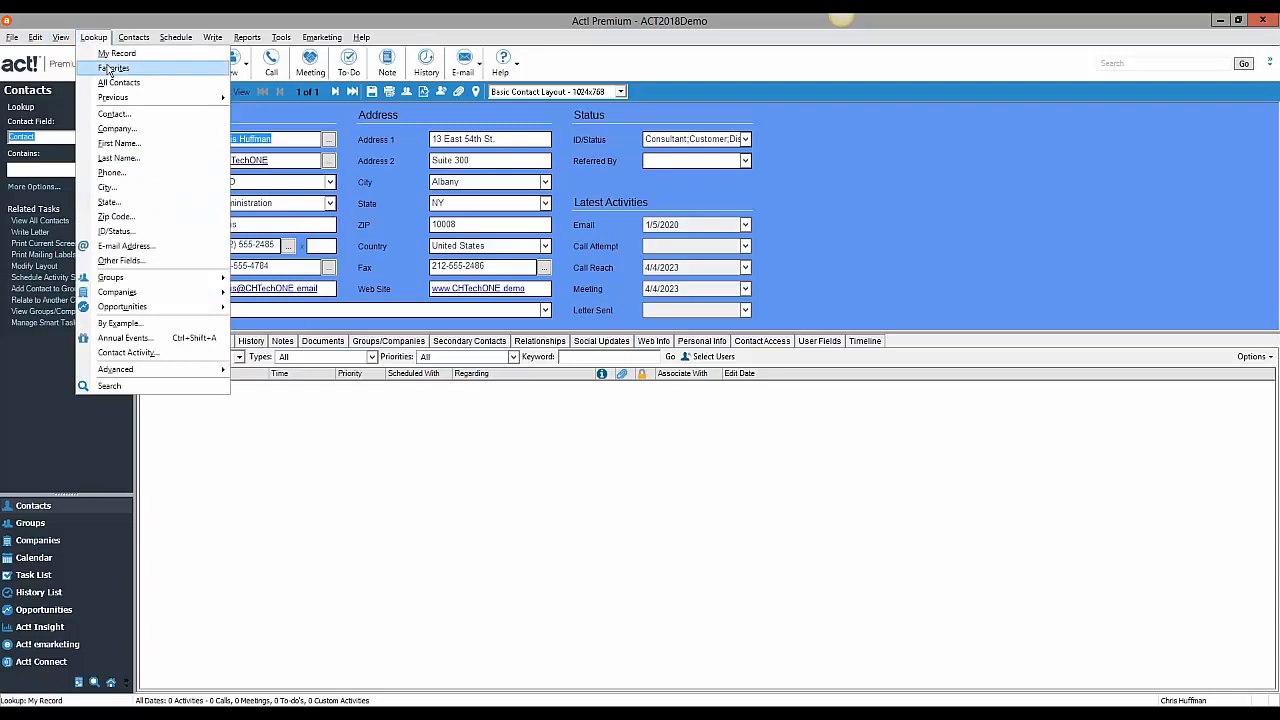
left_click(112, 68)
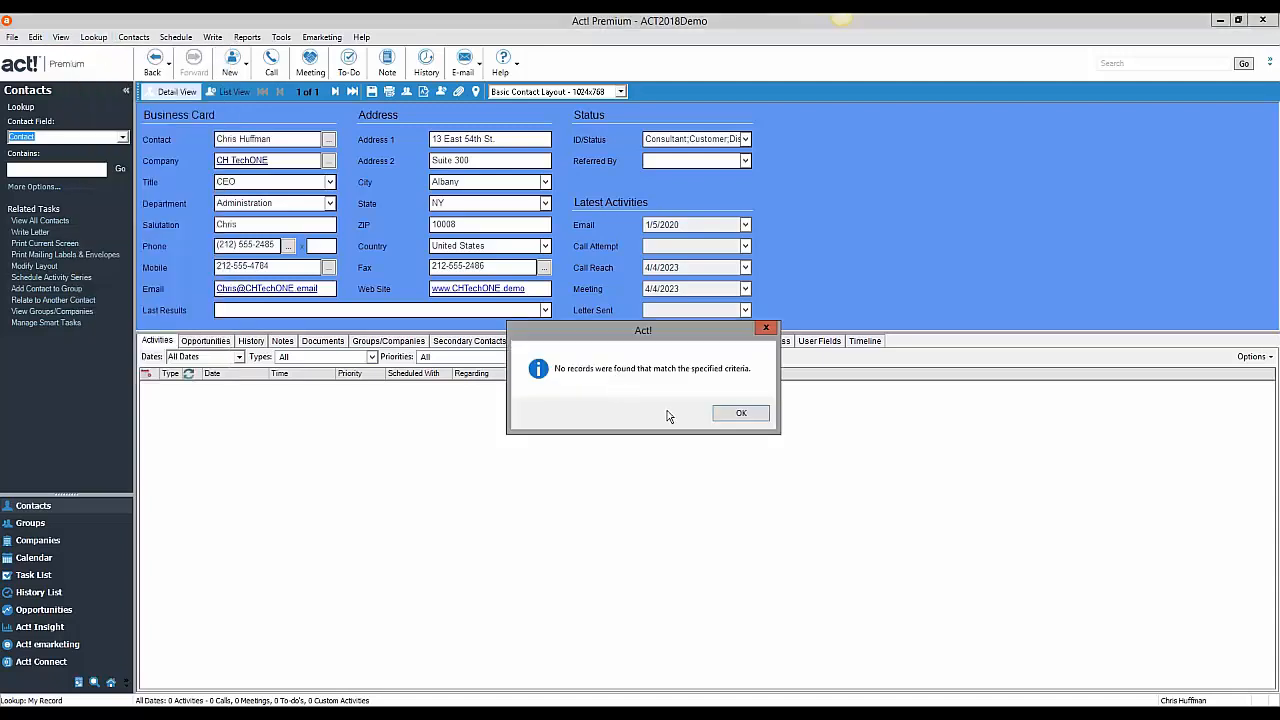
left_click(726, 414)
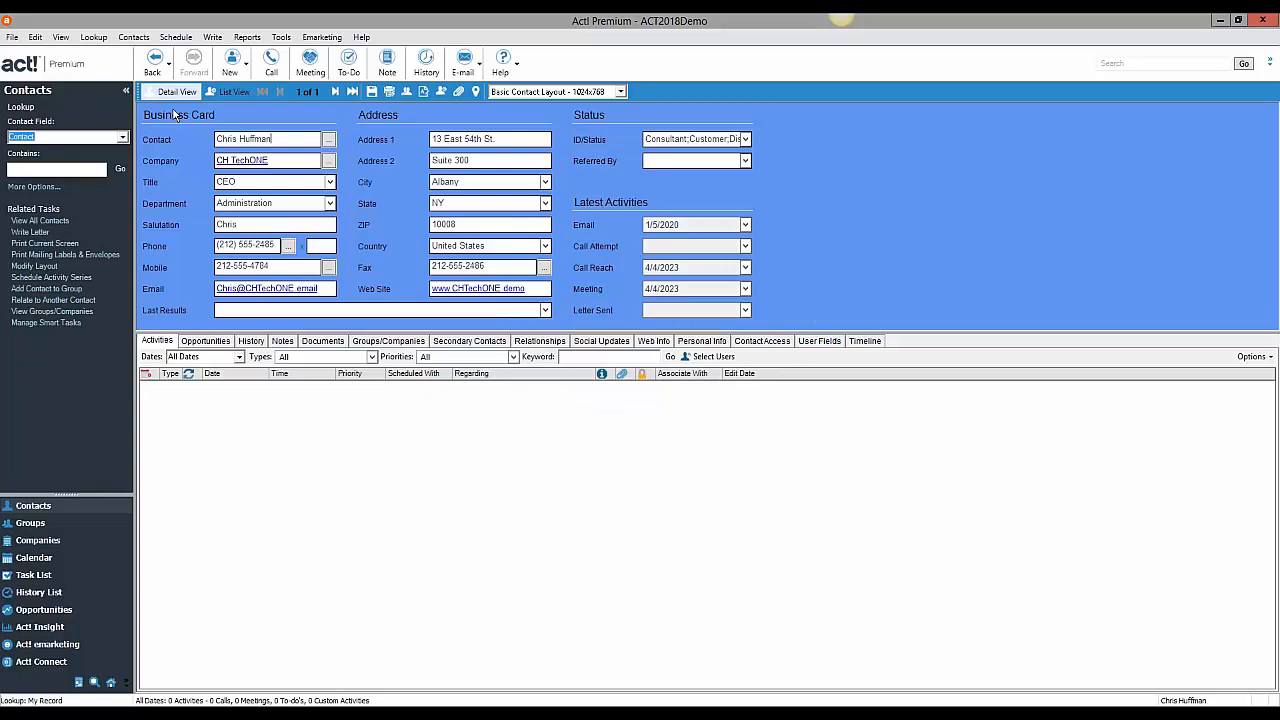
left_click(133, 38)
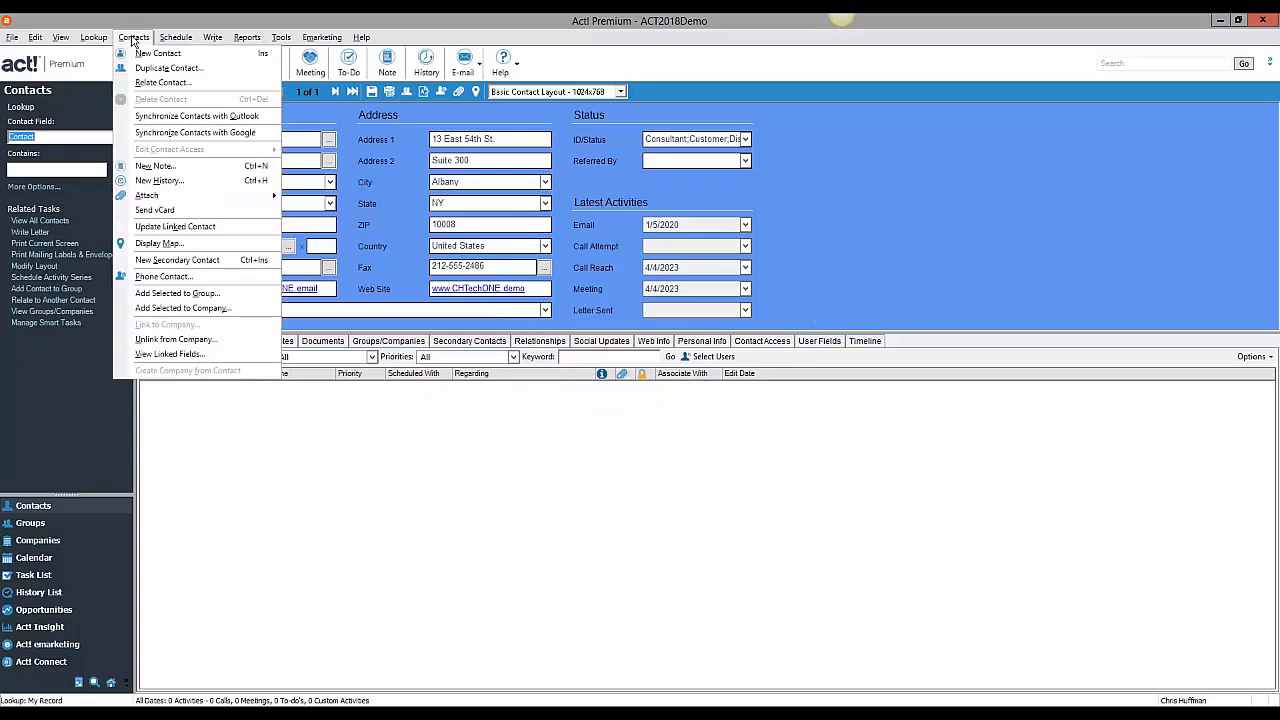
mouse_move(93, 40)
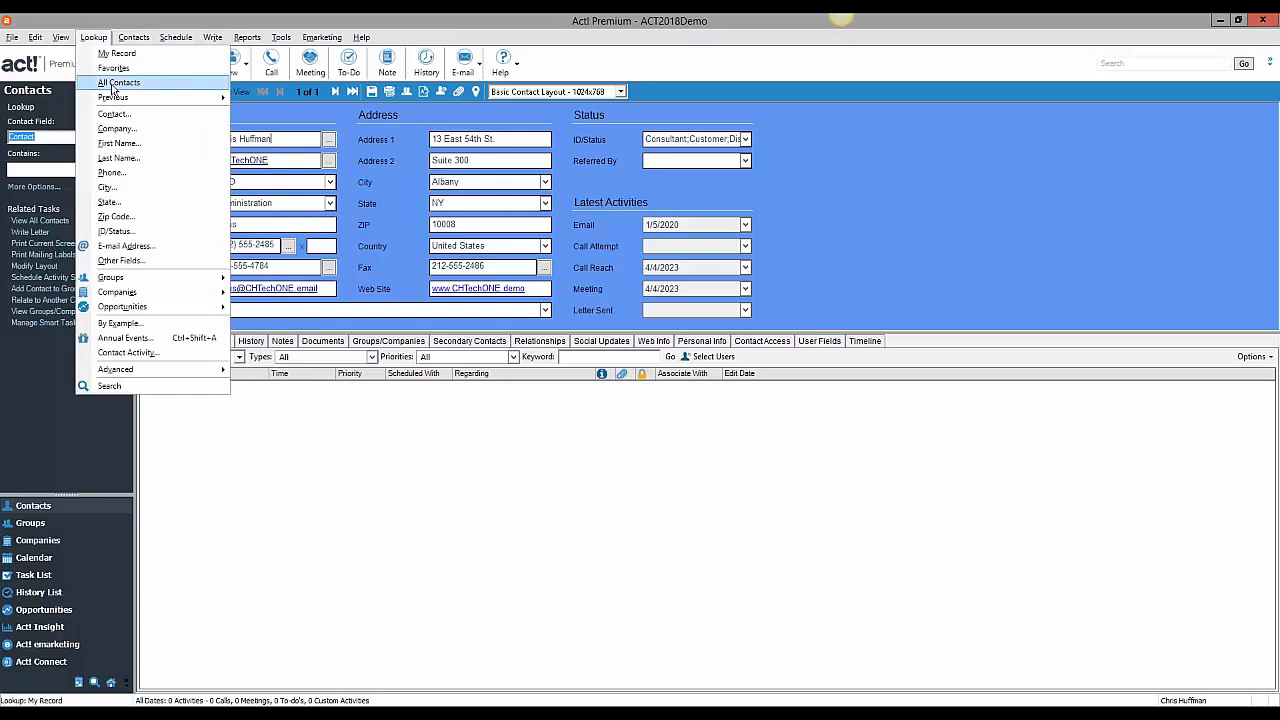
left_click(912, 192)
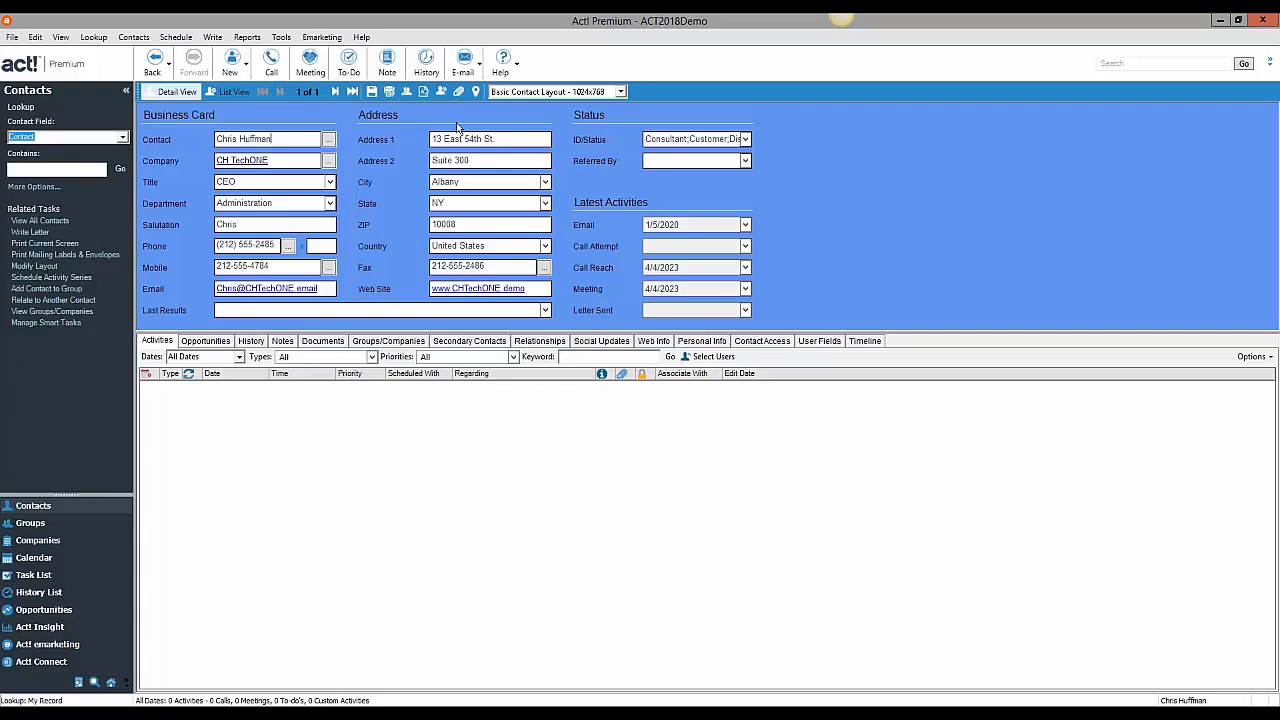
Step: List all contacts, and restore the earlier surname lookup from the previous lookups
left_click(94, 37)
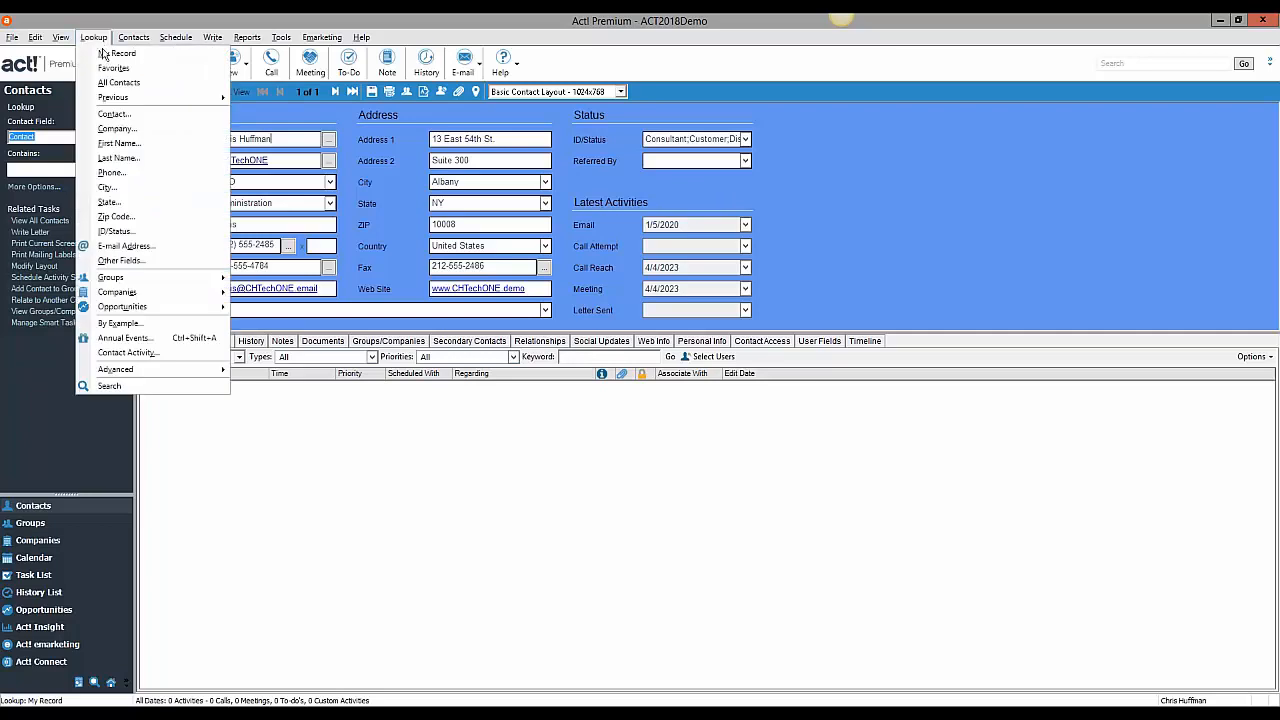
left_click(120, 84)
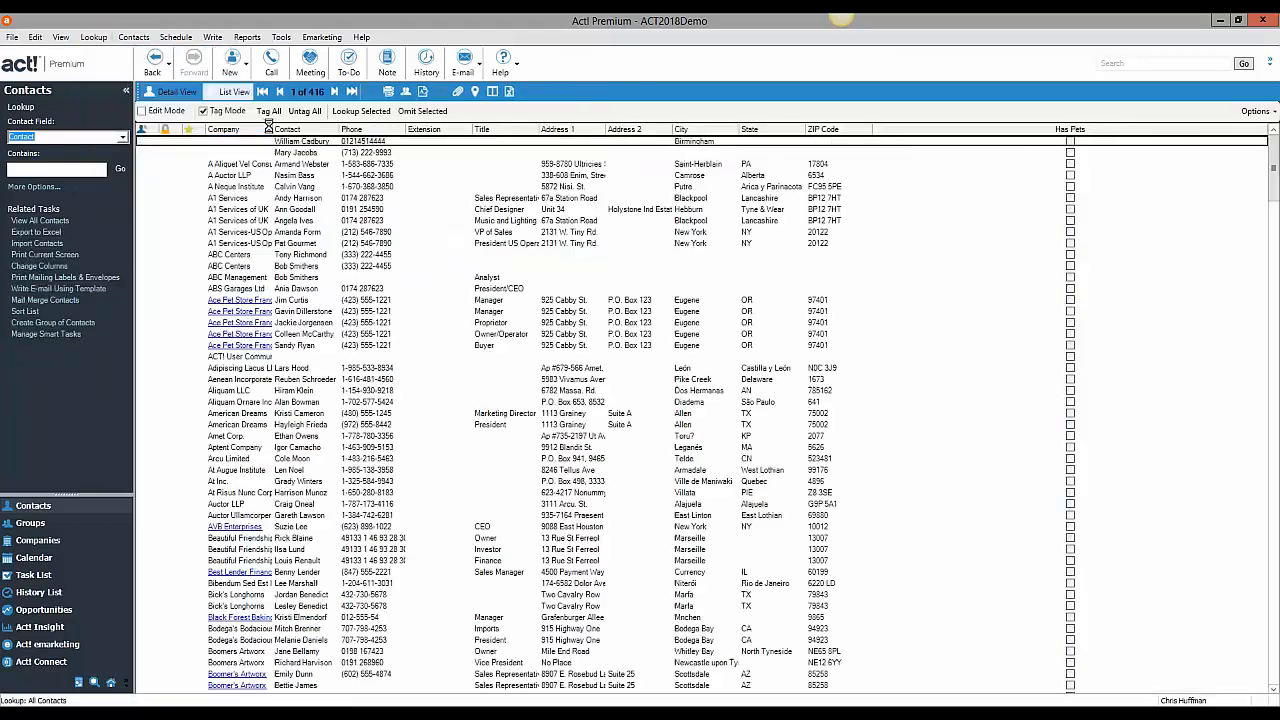
left_click(101, 43)
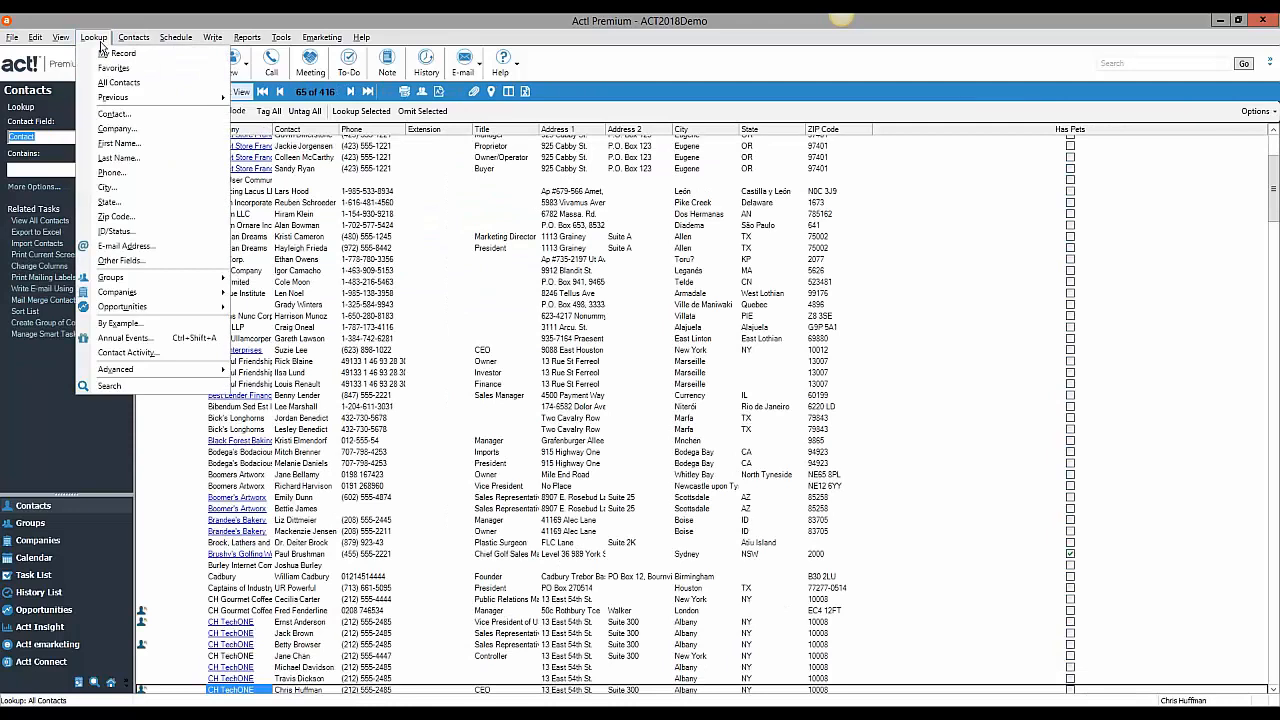
mouse_move(125, 100)
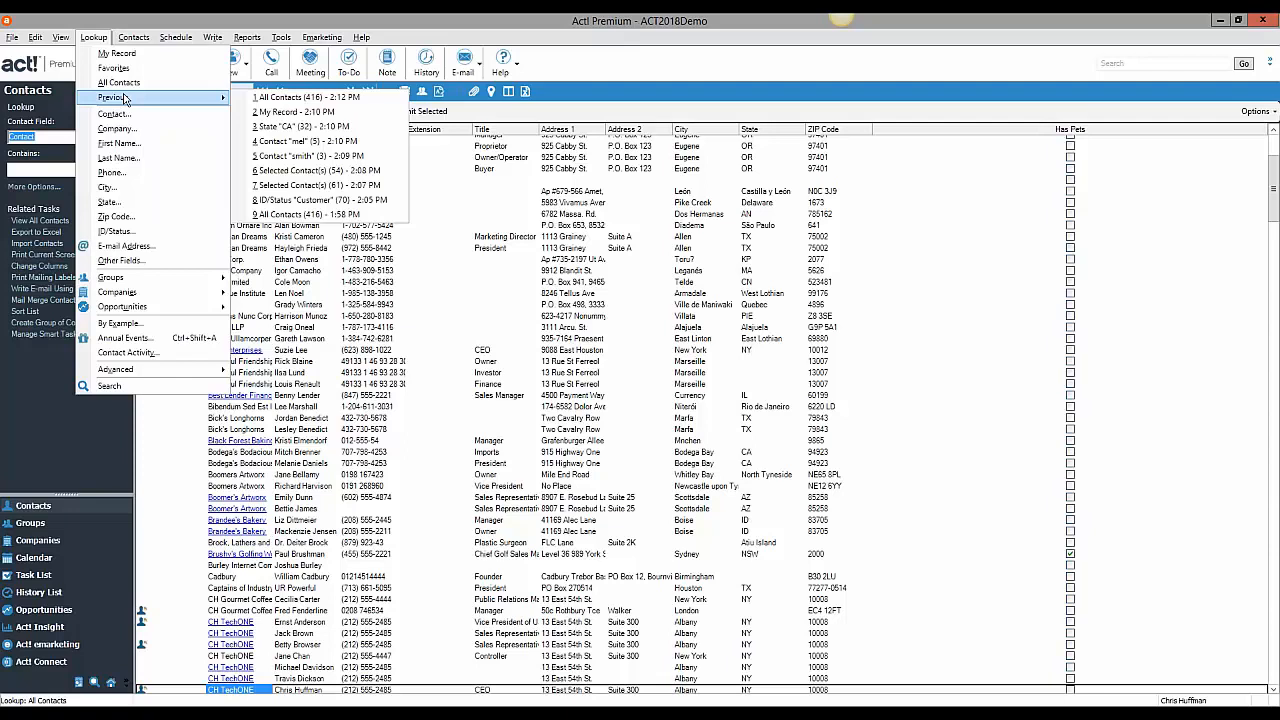
left_click(282, 157)
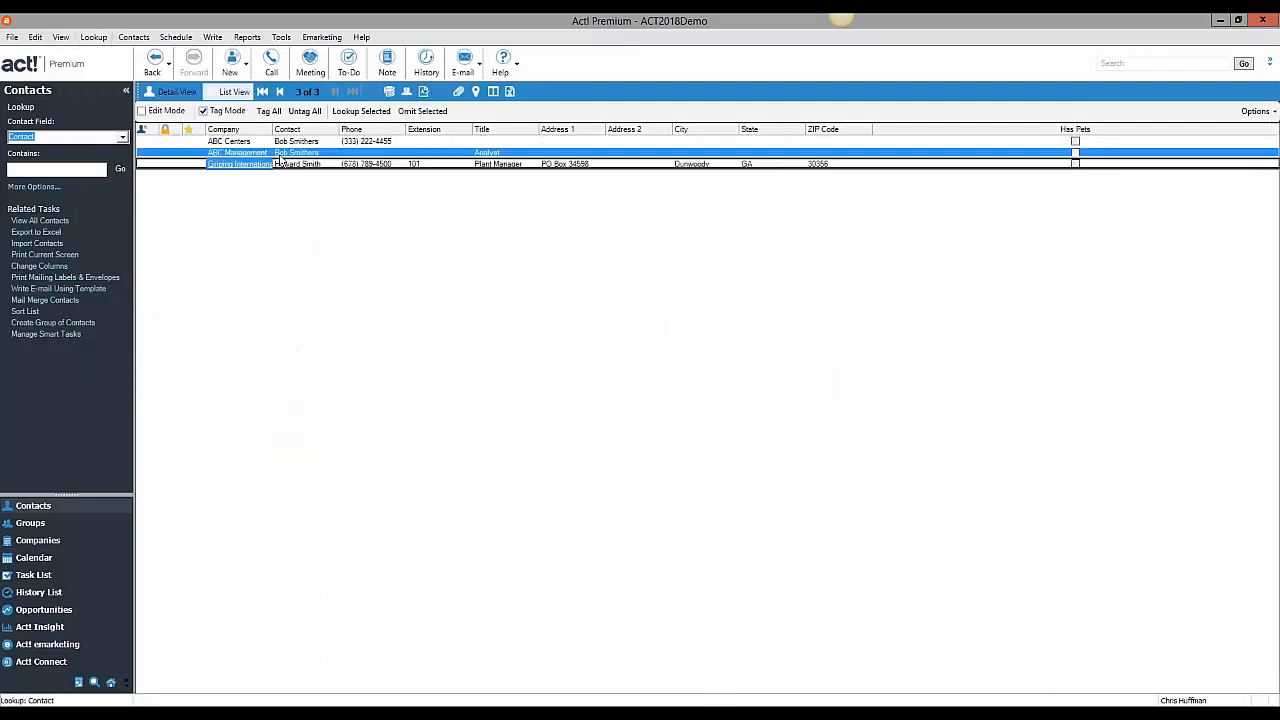
left_click(283, 157)
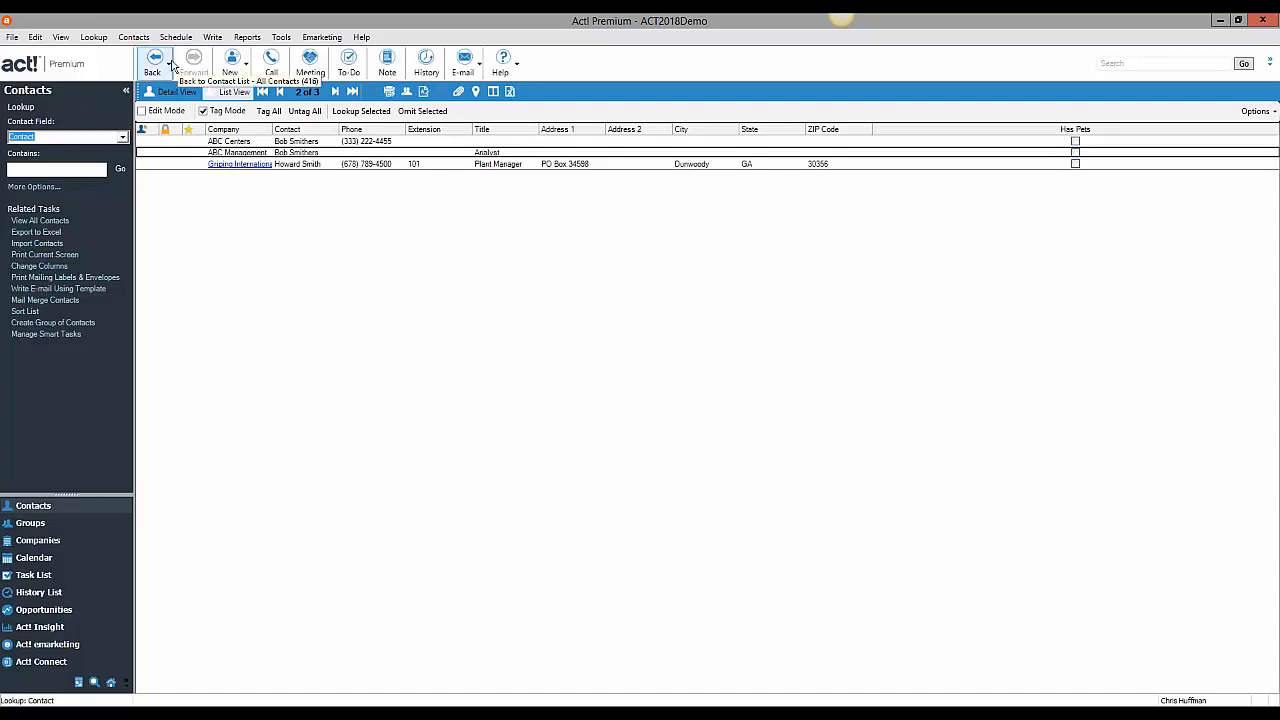
Step: Go back through the view history to the signed-in user's contact record and to the "mel" contact list
left_click(170, 64)
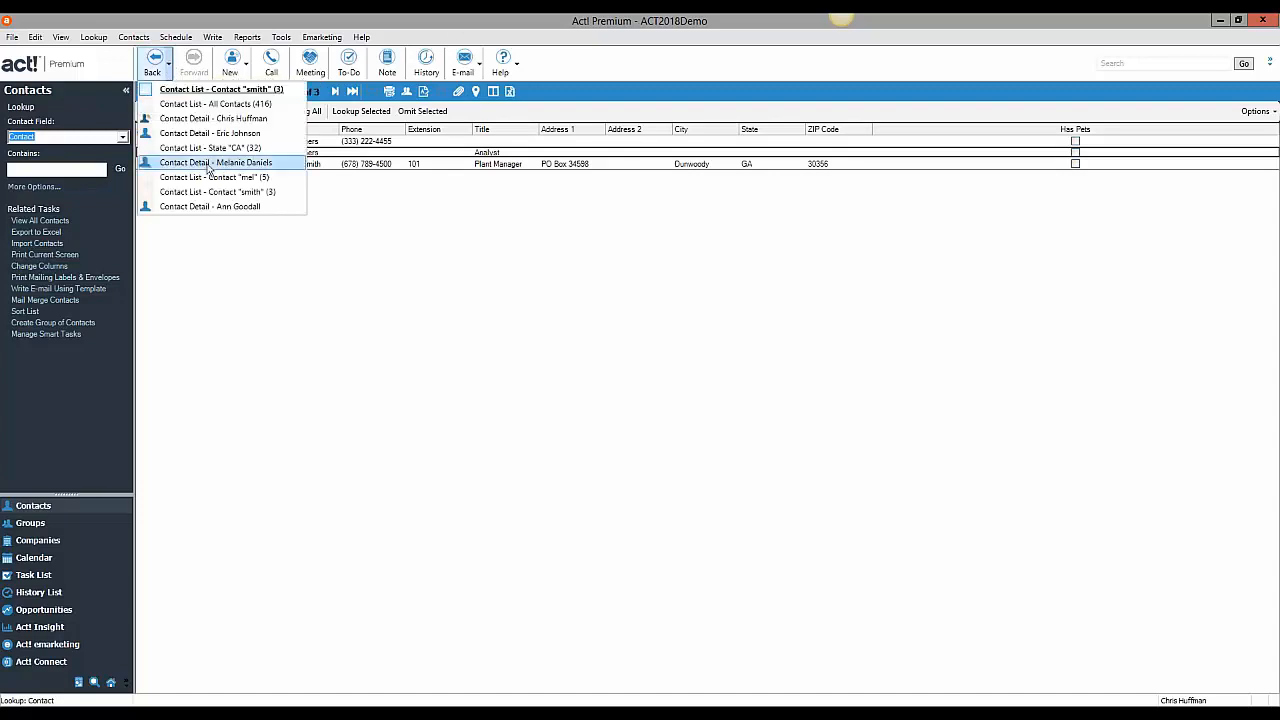
left_click(232, 120)
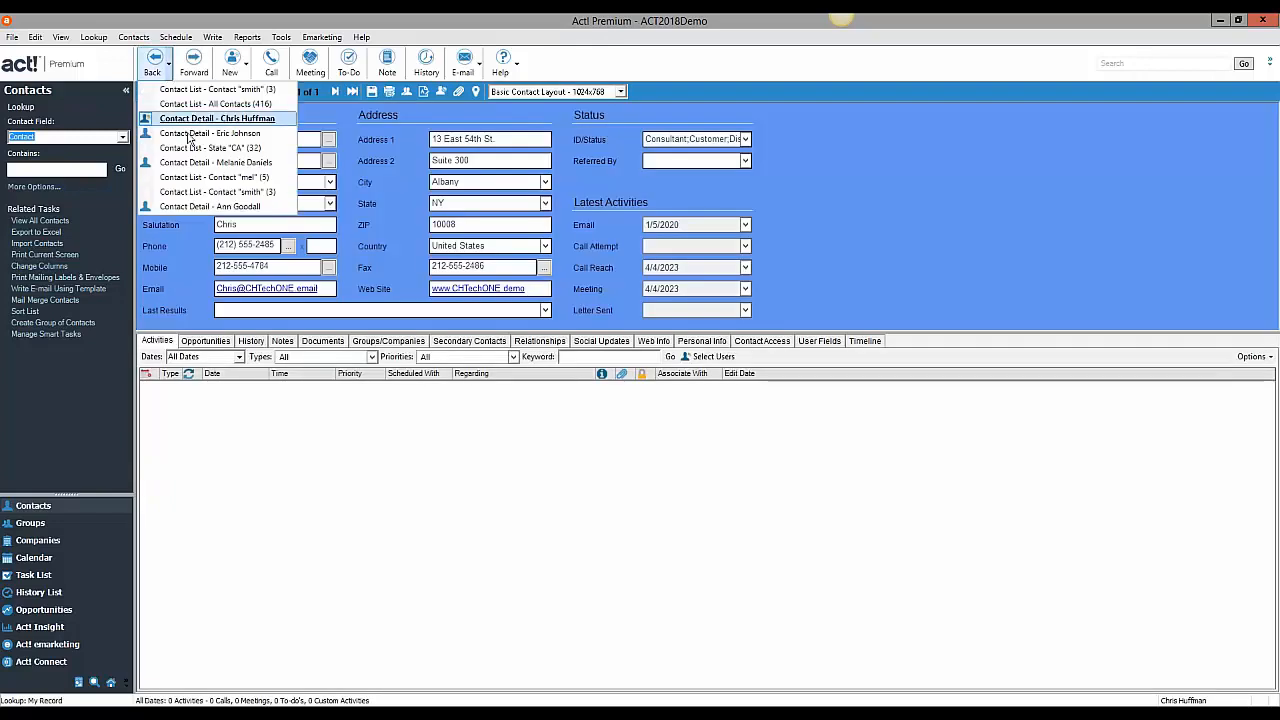
left_click(203, 176)
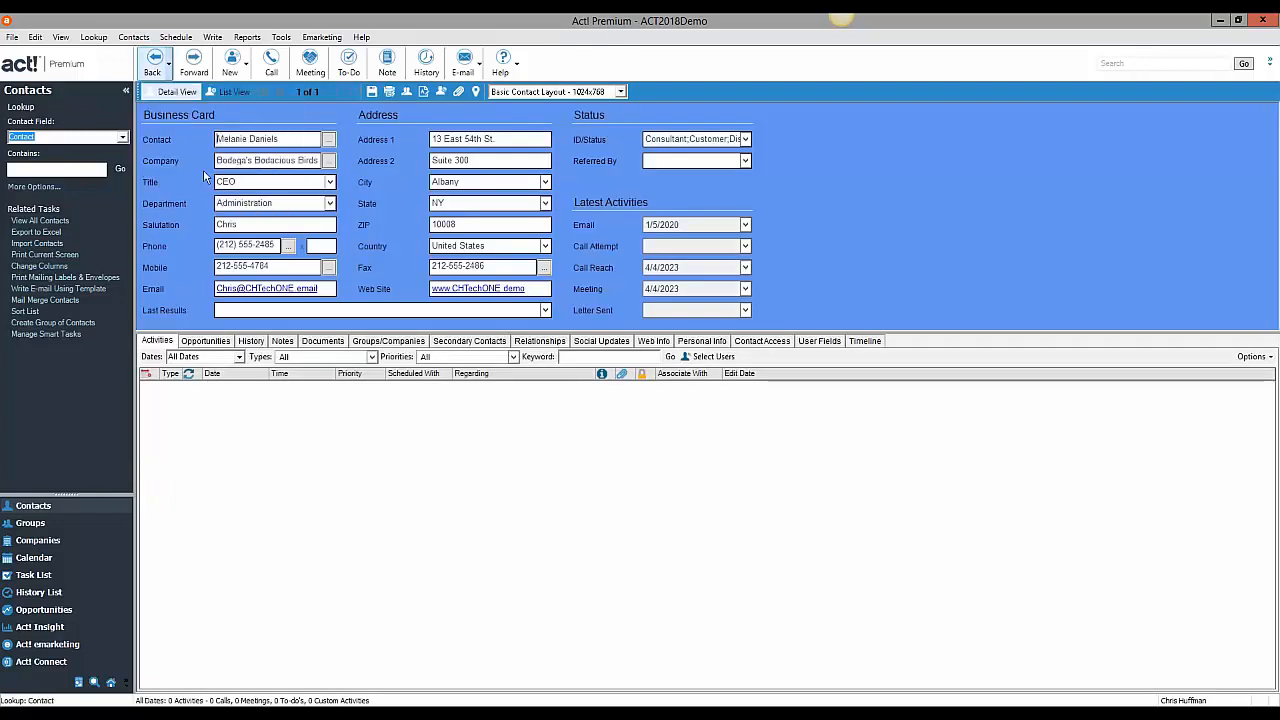
Step: Show the first "mel" contact in detail view and check the commands available for its contact name field
left_click(100, 40)
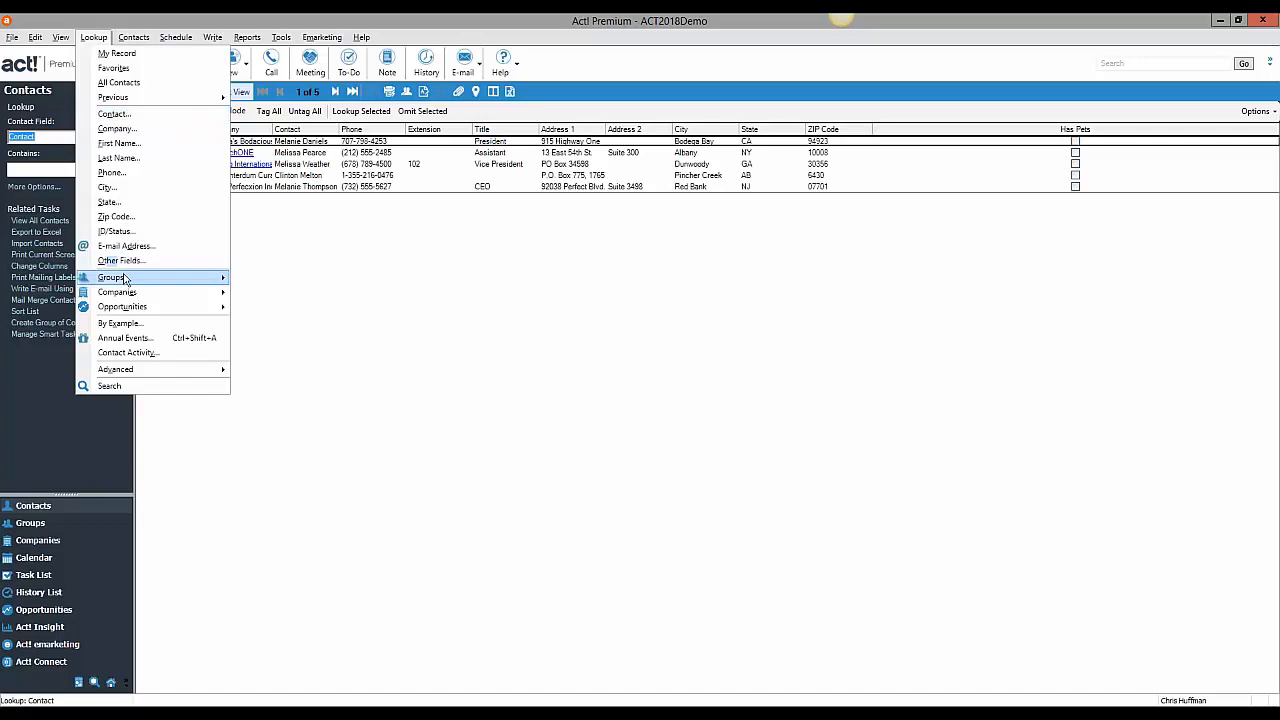
left_click(156, 118)
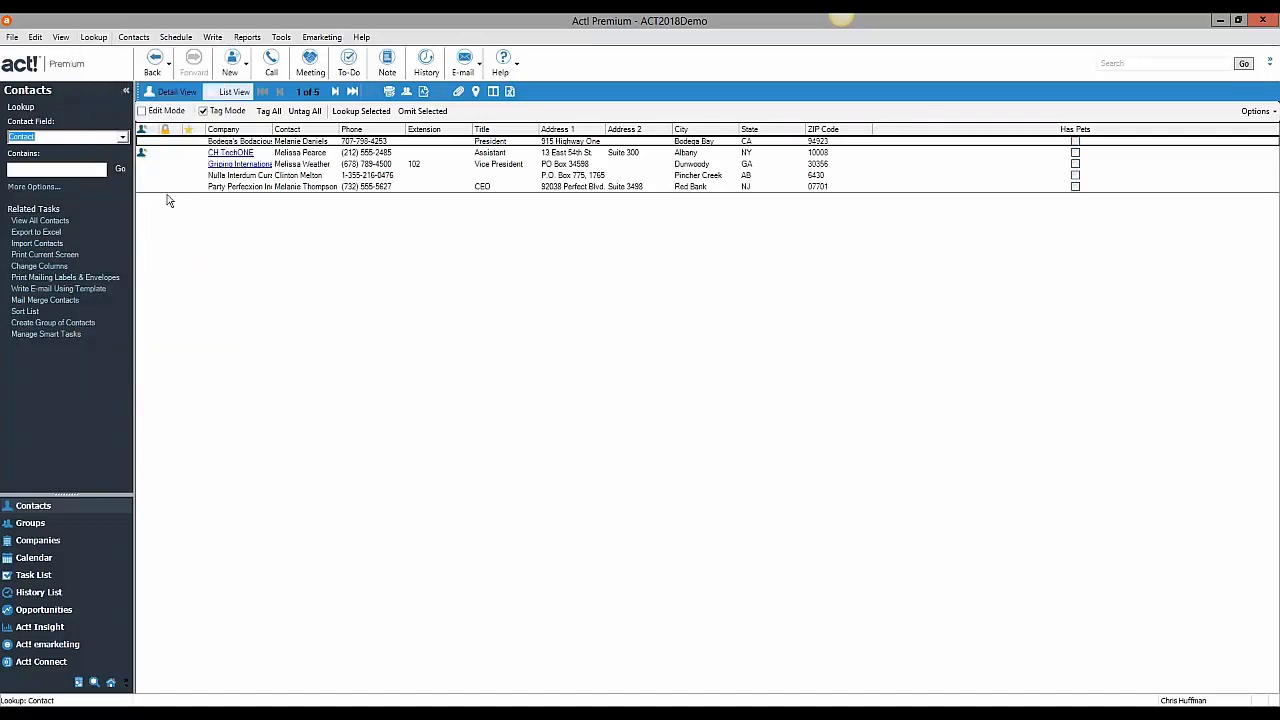
left_click(175, 92)
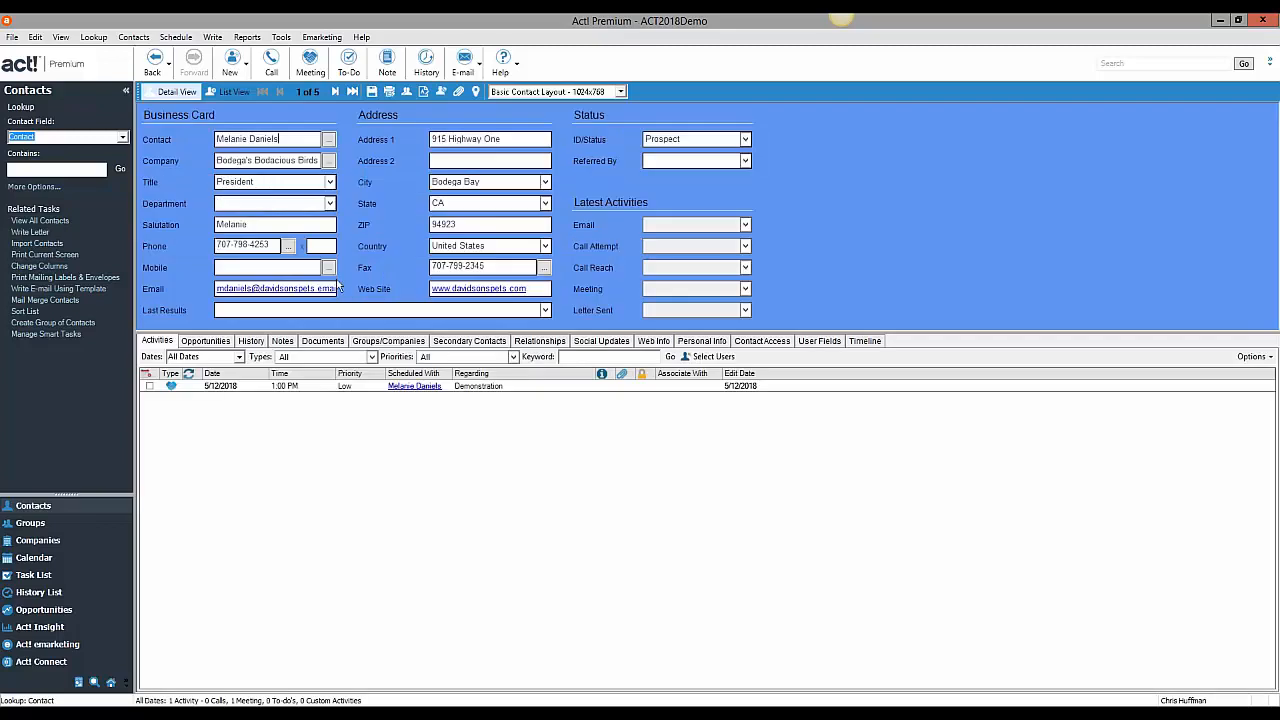
right_click(270, 141)
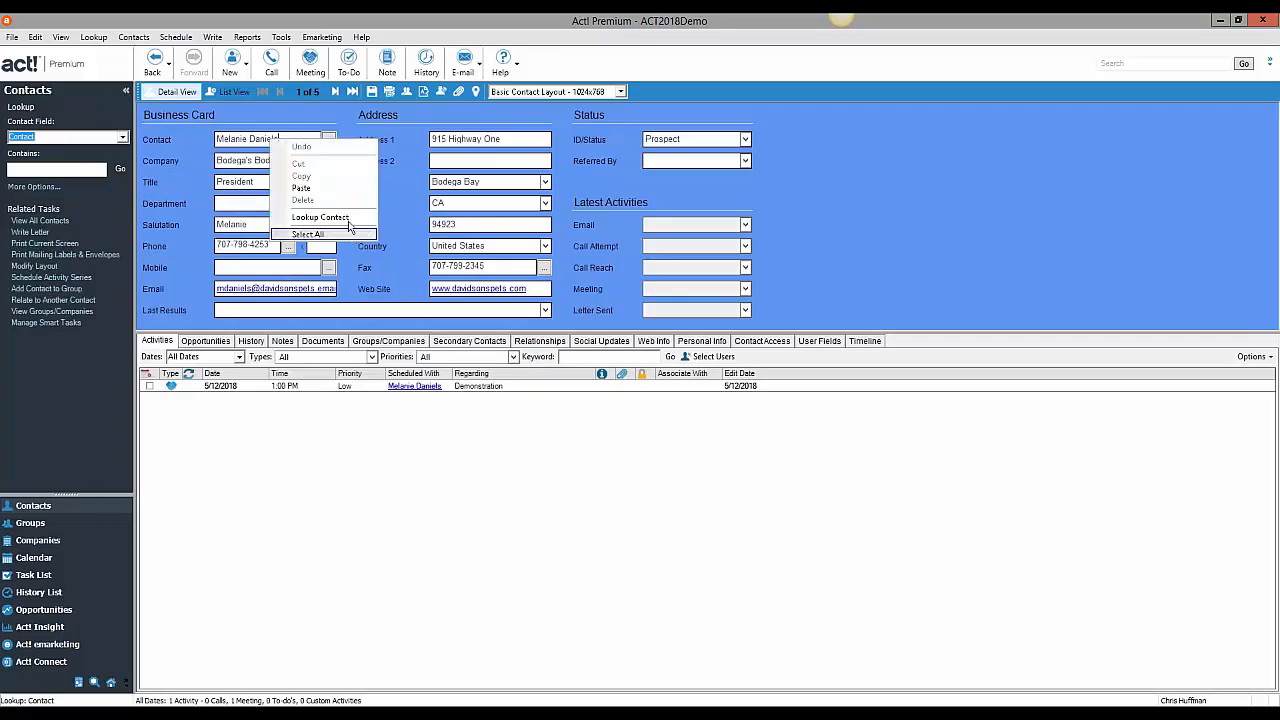
left_click(394, 197)
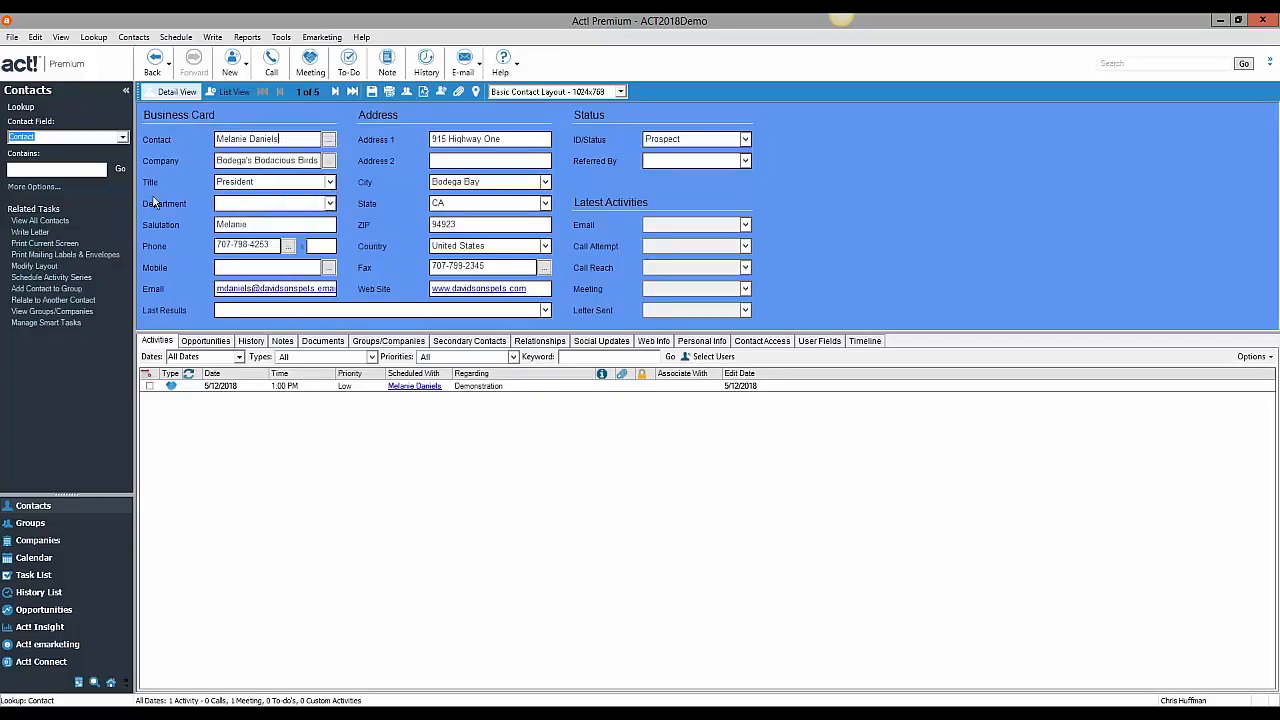
Step: Examine the contact fields available for a quick lookup, leaving the field set to Contact
left_click(122, 137)
left_click(127, 190)
left_click(127, 190)
left_click(127, 190)
left_click(127, 191)
left_click(126, 192)
left_click(127, 162)
left_click(127, 162)
left_click(127, 160)
left_click(127, 160)
left_click(127, 160)
left_click(127, 160)
left_click(165, 148)
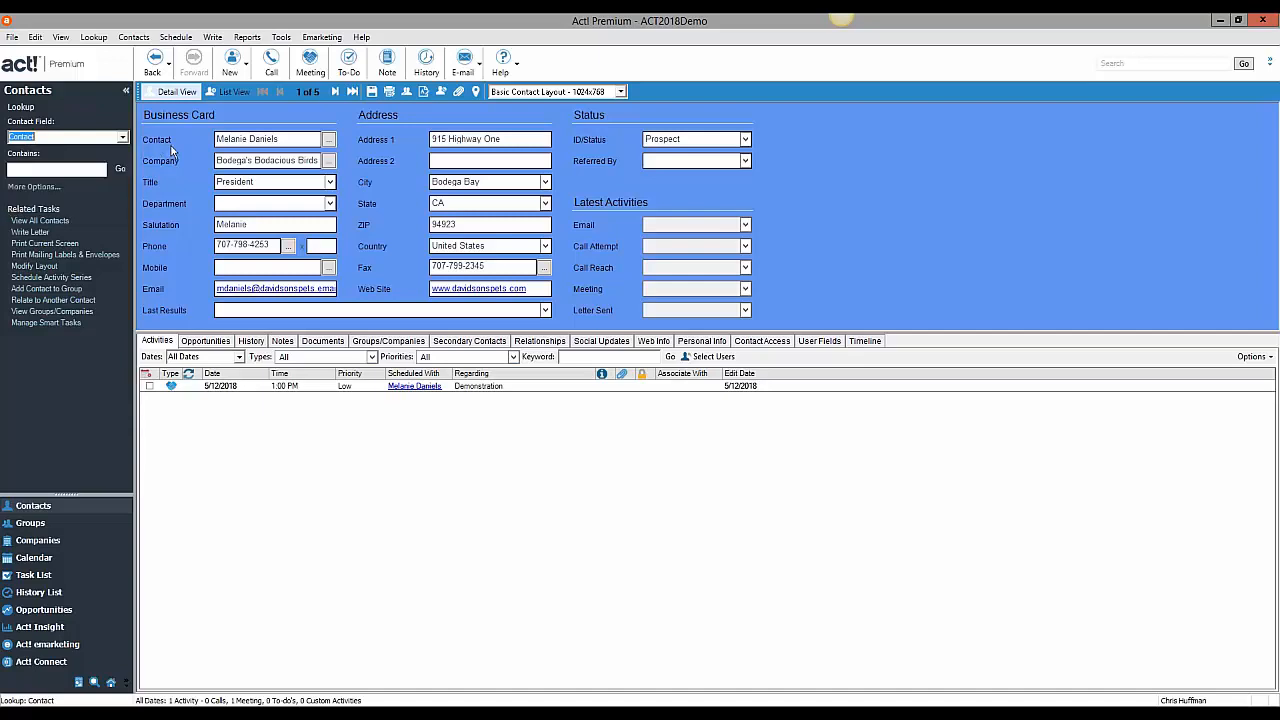
Step: Look up the contacts whose E-mail field contains data
left_click(94, 37)
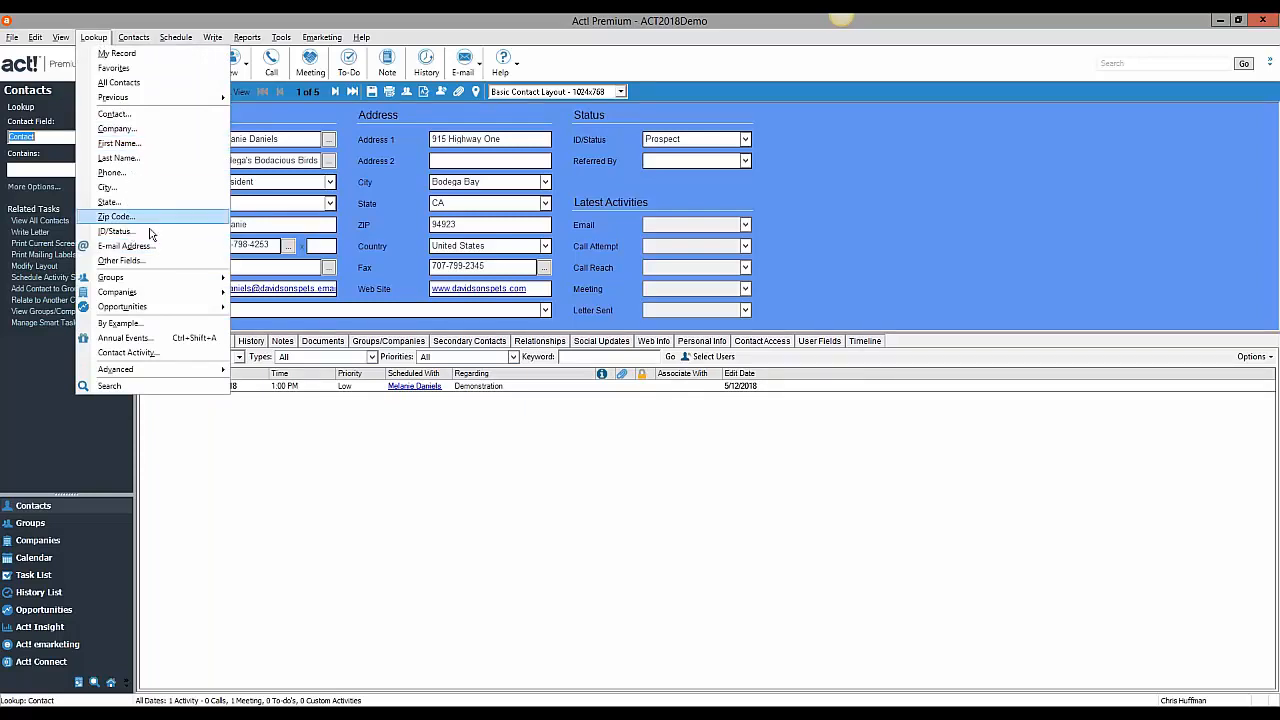
left_click(297, 111)
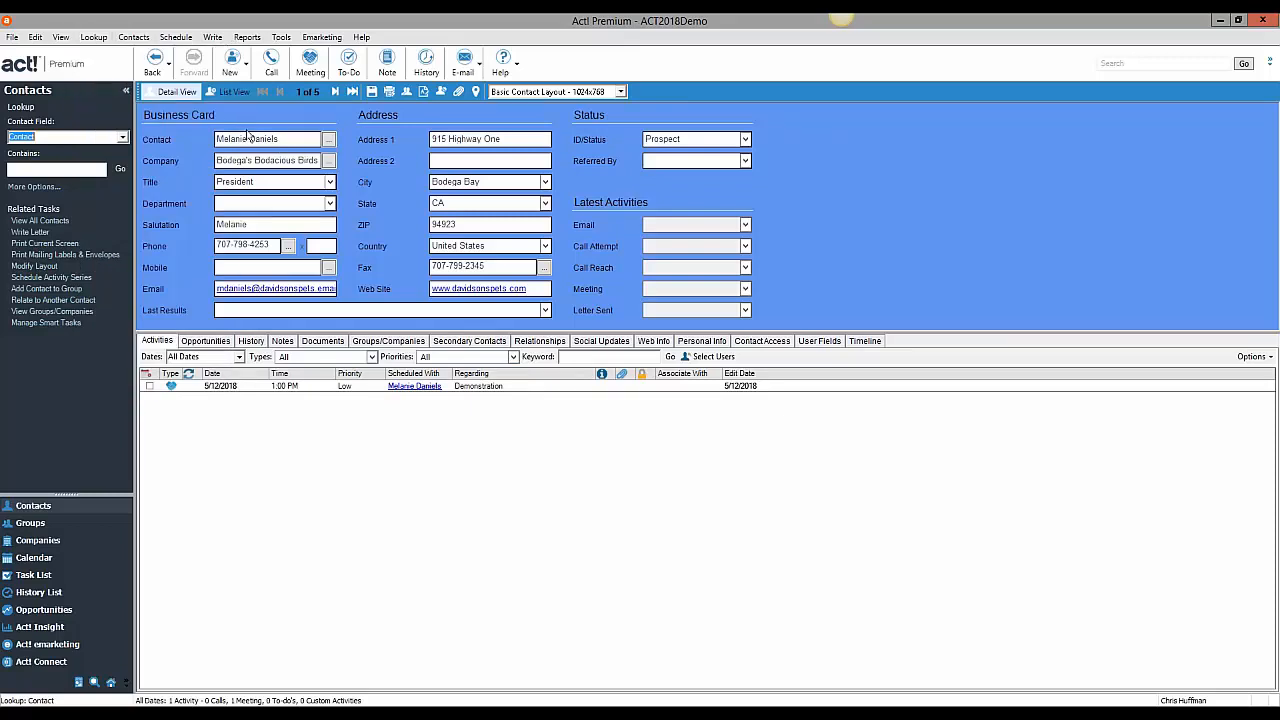
left_click(94, 37)
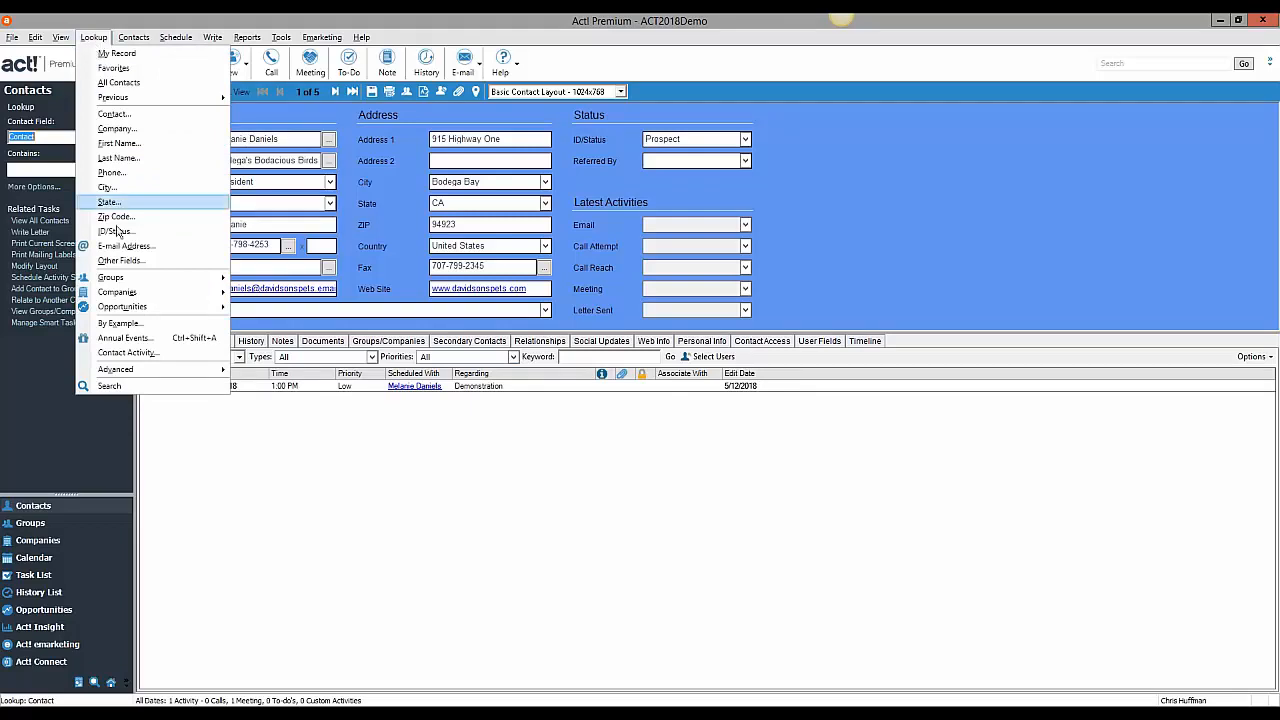
left_click(122, 246)
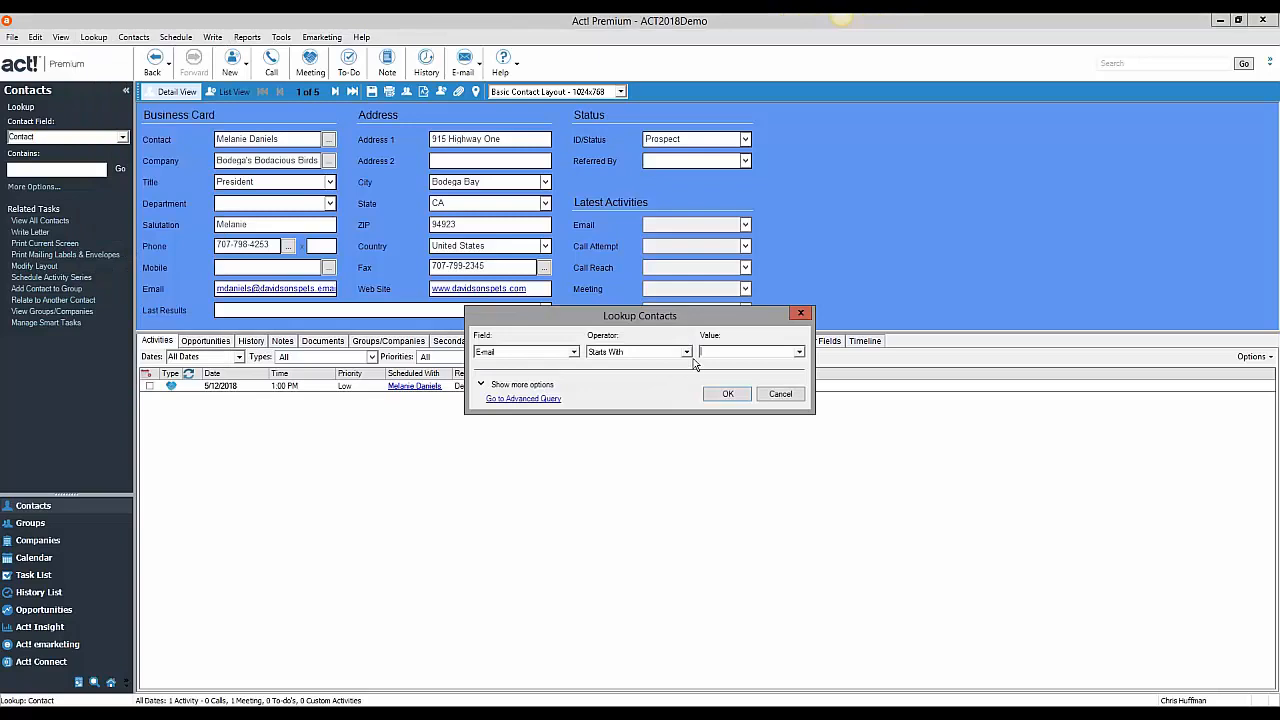
left_click(687, 352)
left_click(634, 376)
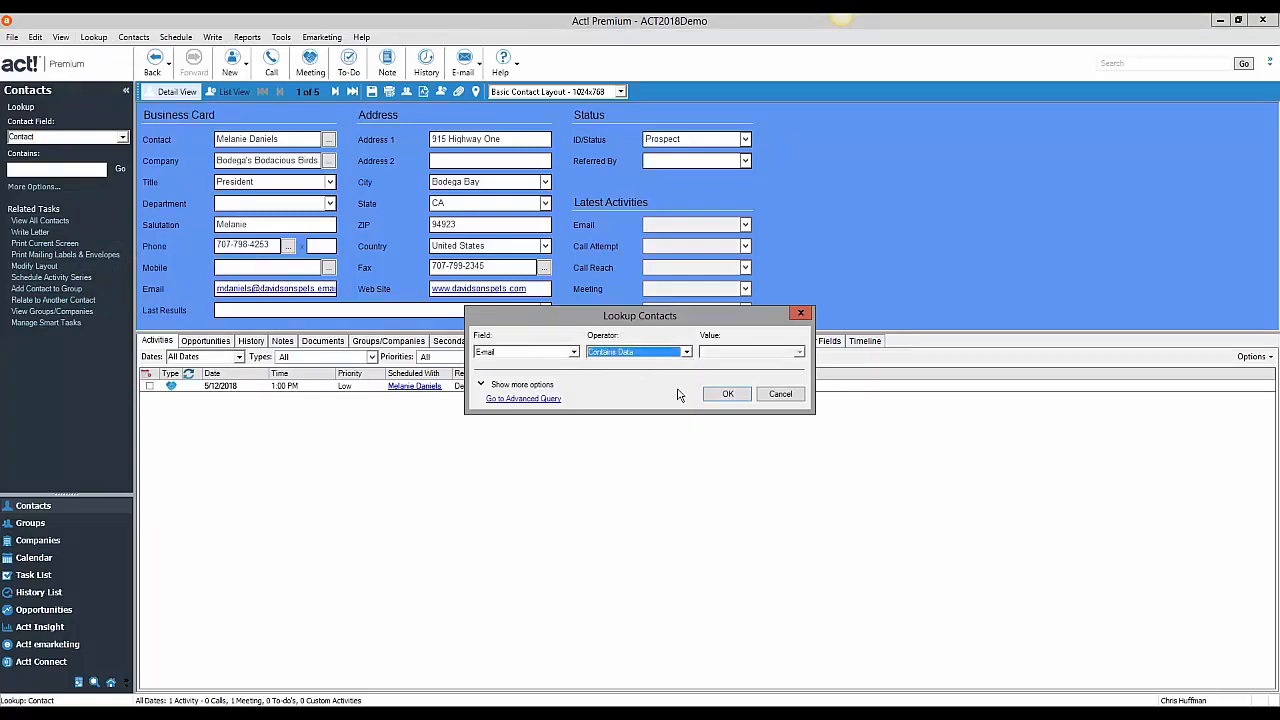
left_click(726, 396)
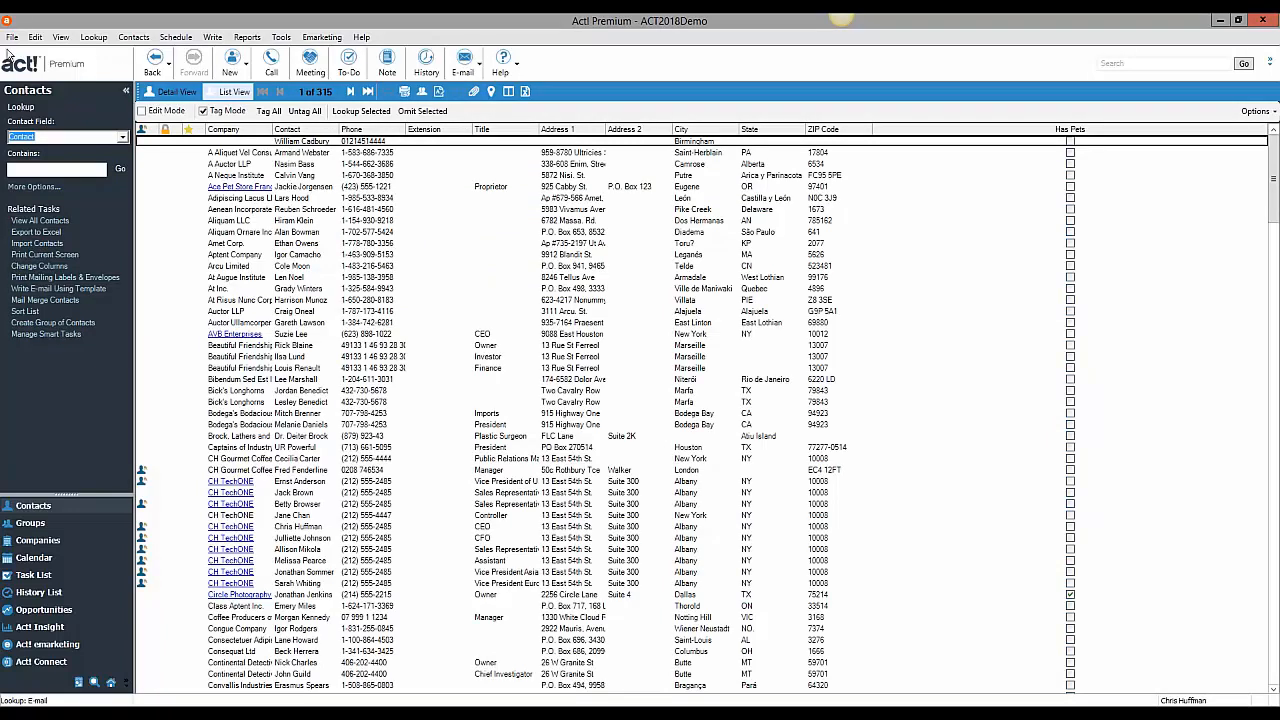
Step: Examine the contact fields available in a lookup by other fields, and close the lookup without running it
left_click(100, 41)
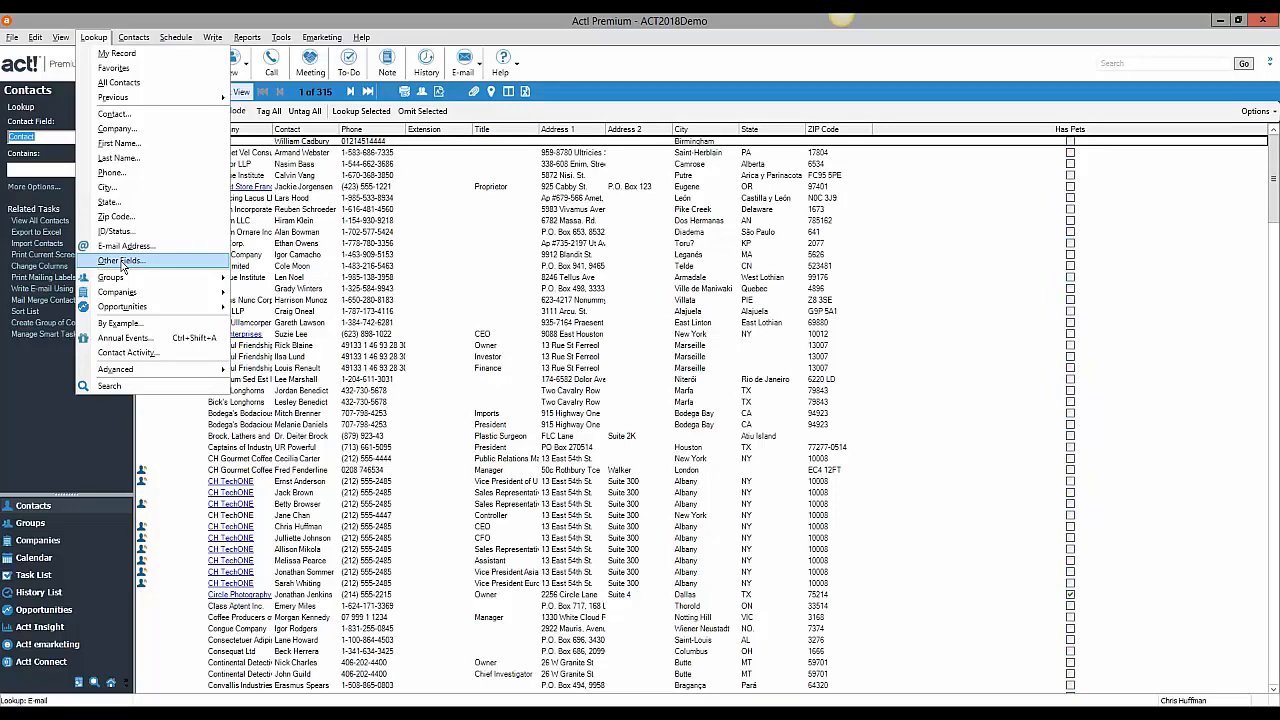
left_click(121, 262)
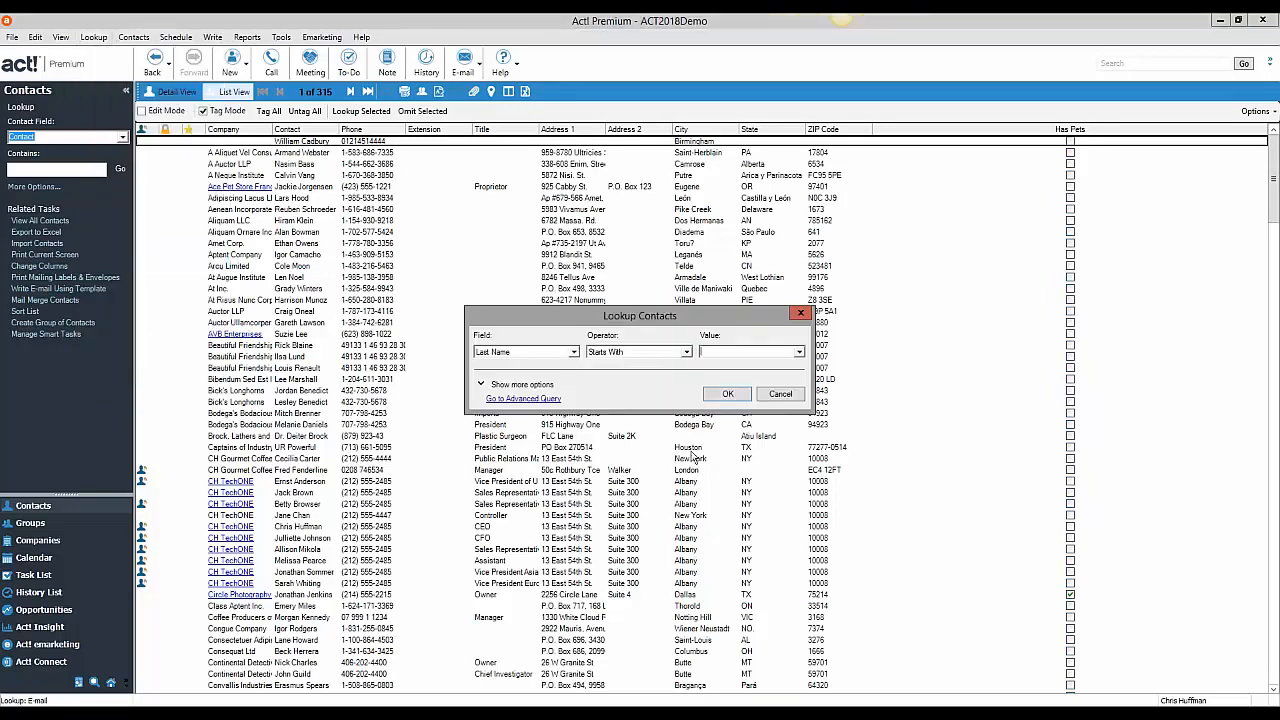
left_click(574, 353)
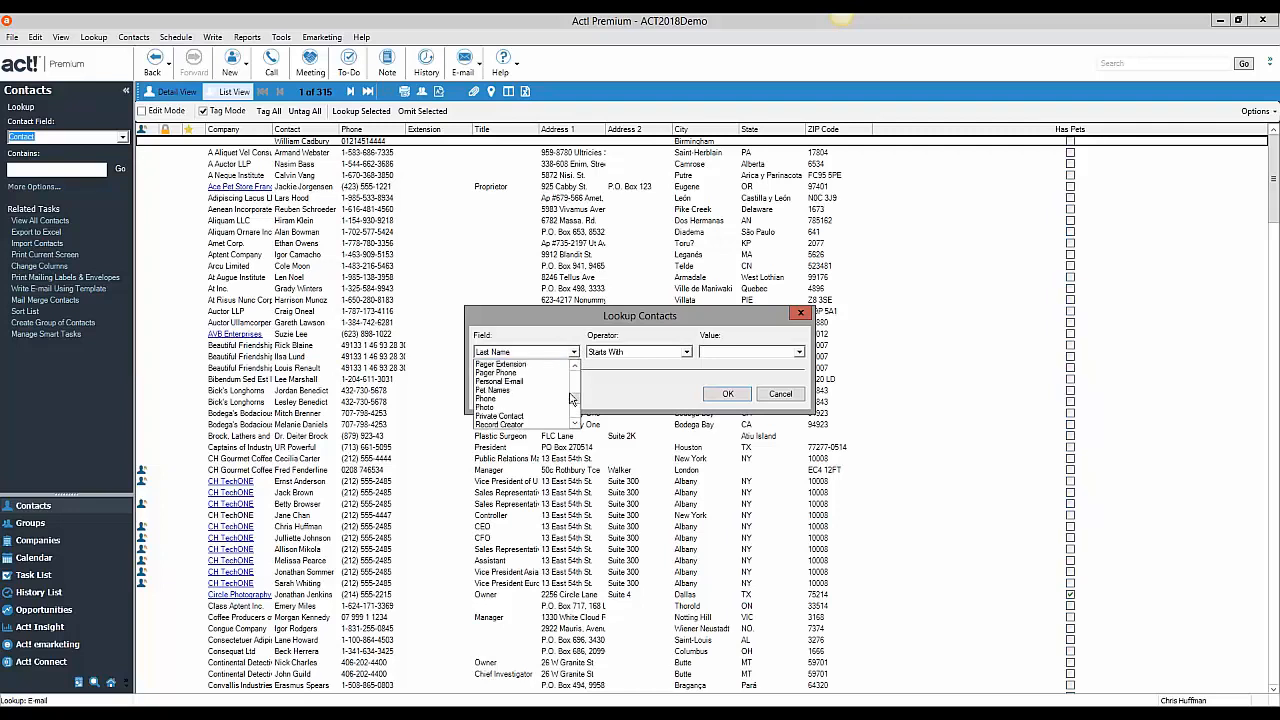
scroll(565, 380, "up", 16)
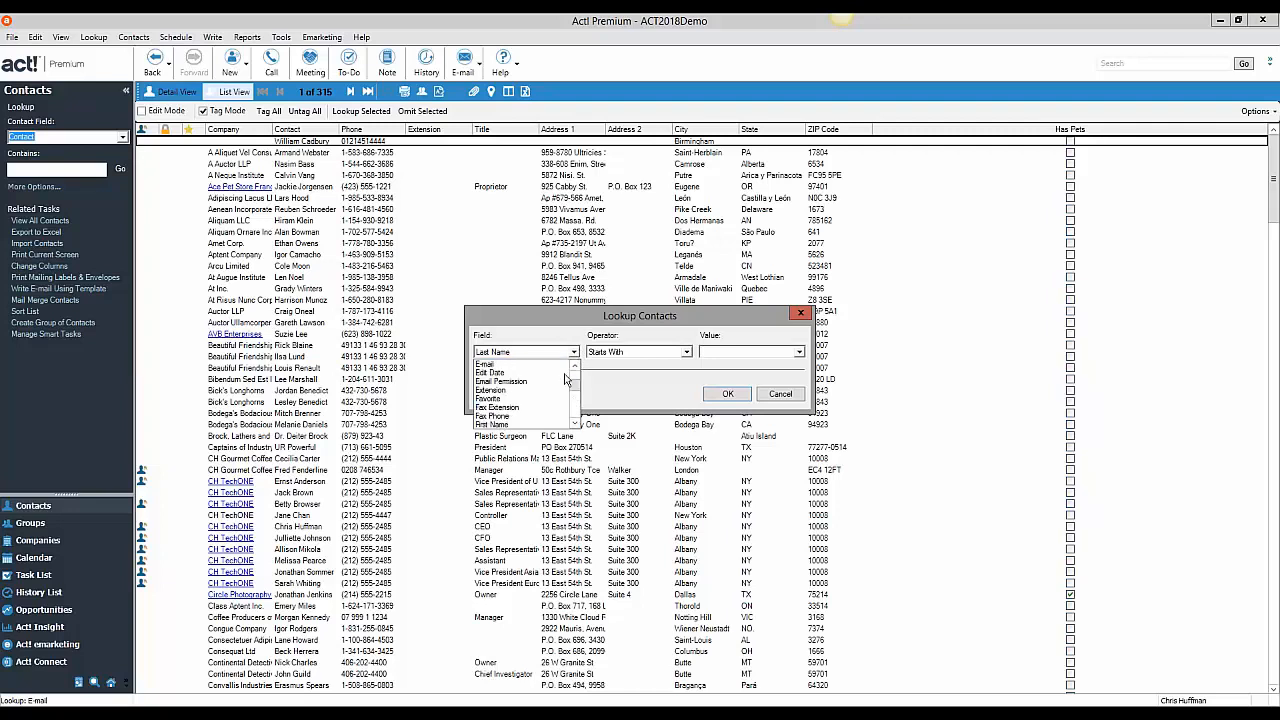
left_click(591, 336)
left_click(779, 395)
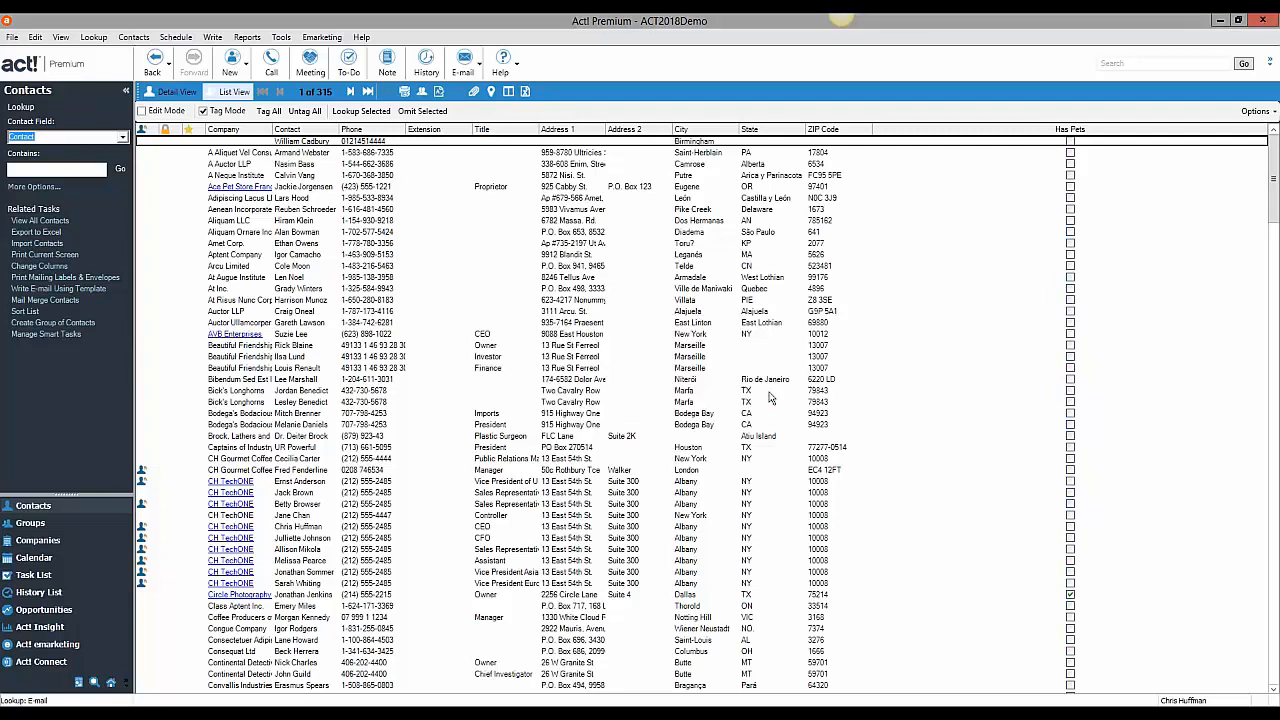
Step: Look up the groups whose name starts with "my m", and return to the contact list
left_click(93, 37)
mouse_move(141, 278)
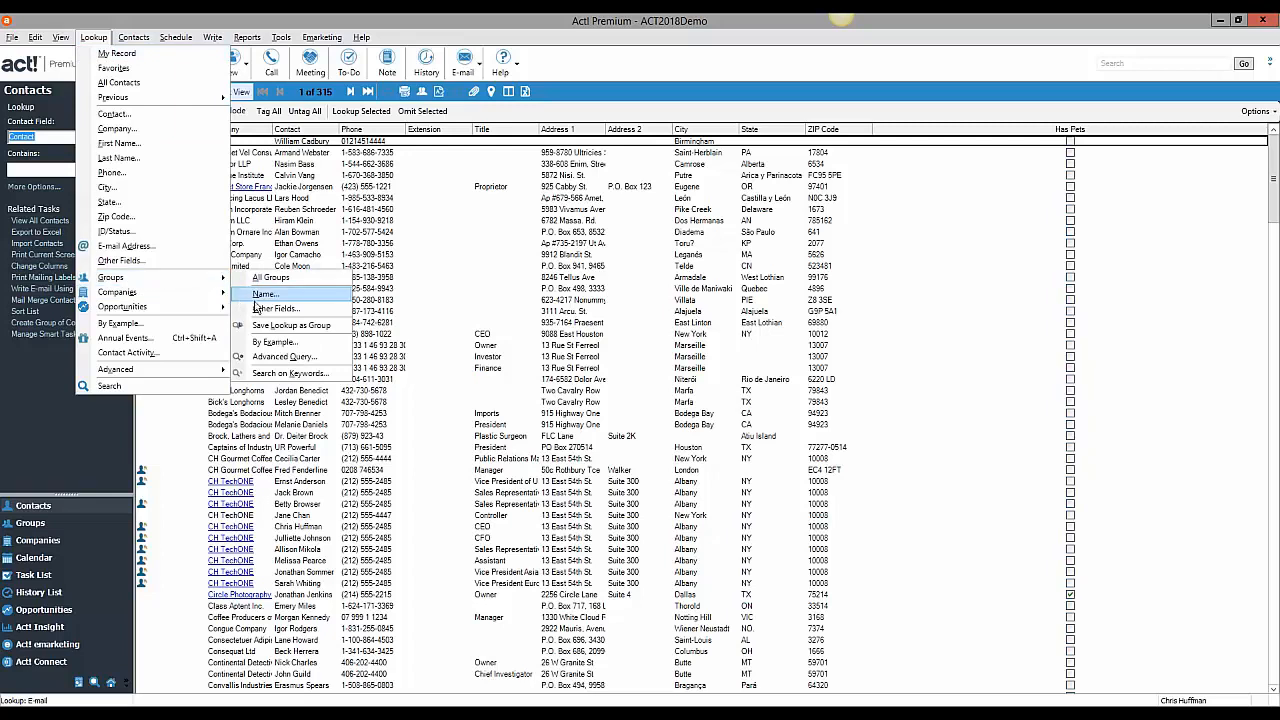
left_click(258, 297)
type("my m")
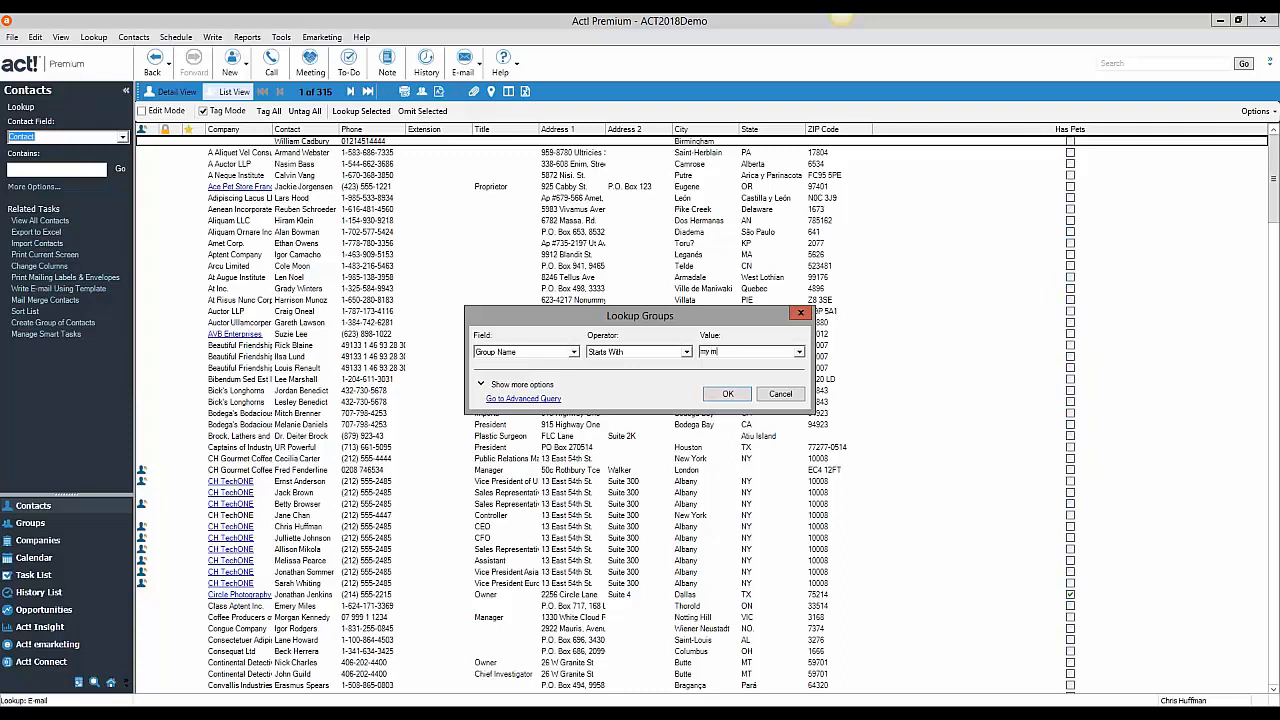
key("Return")
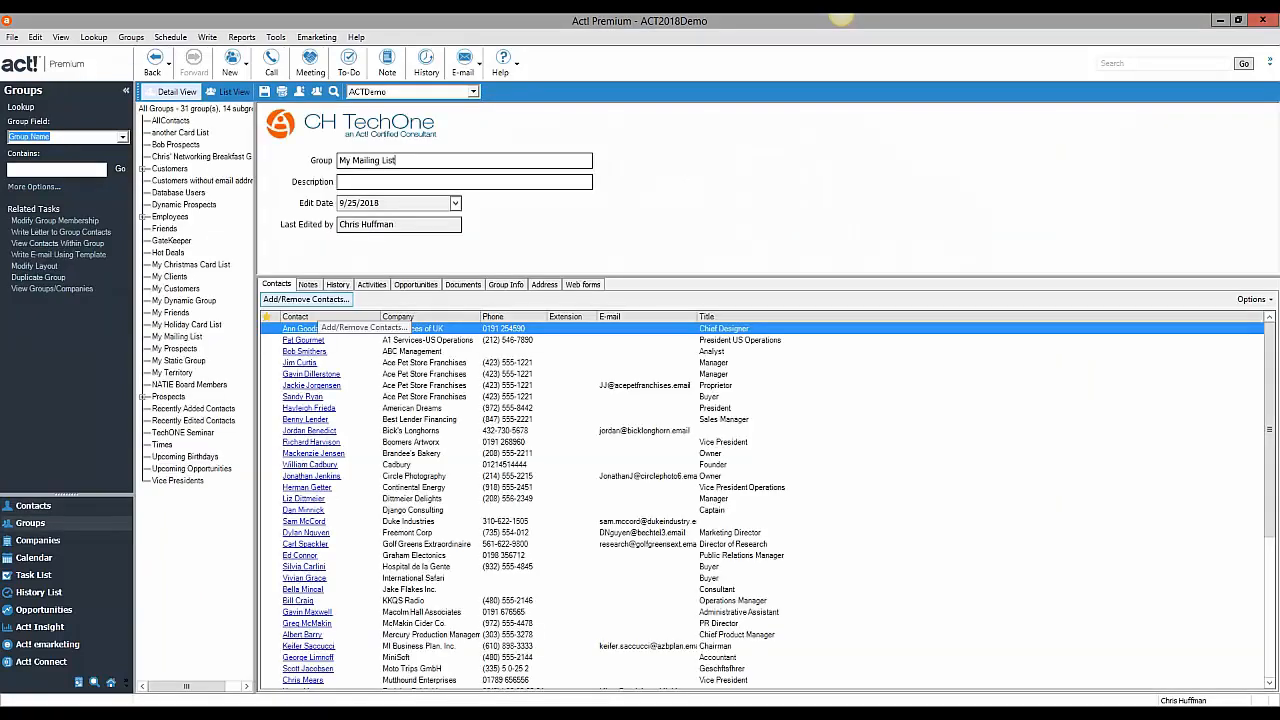
left_click(47, 507)
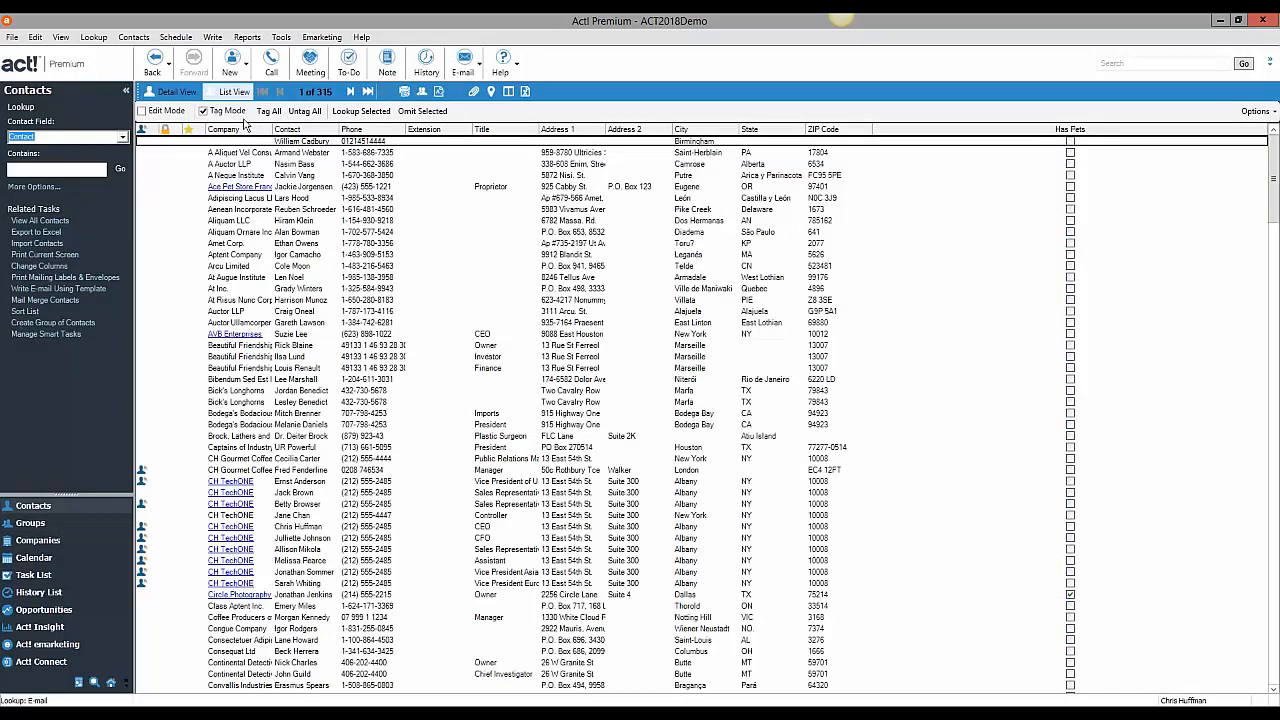
Step: Look up the companies whose name starts with "CH", and return to the contact list
left_click(133, 37)
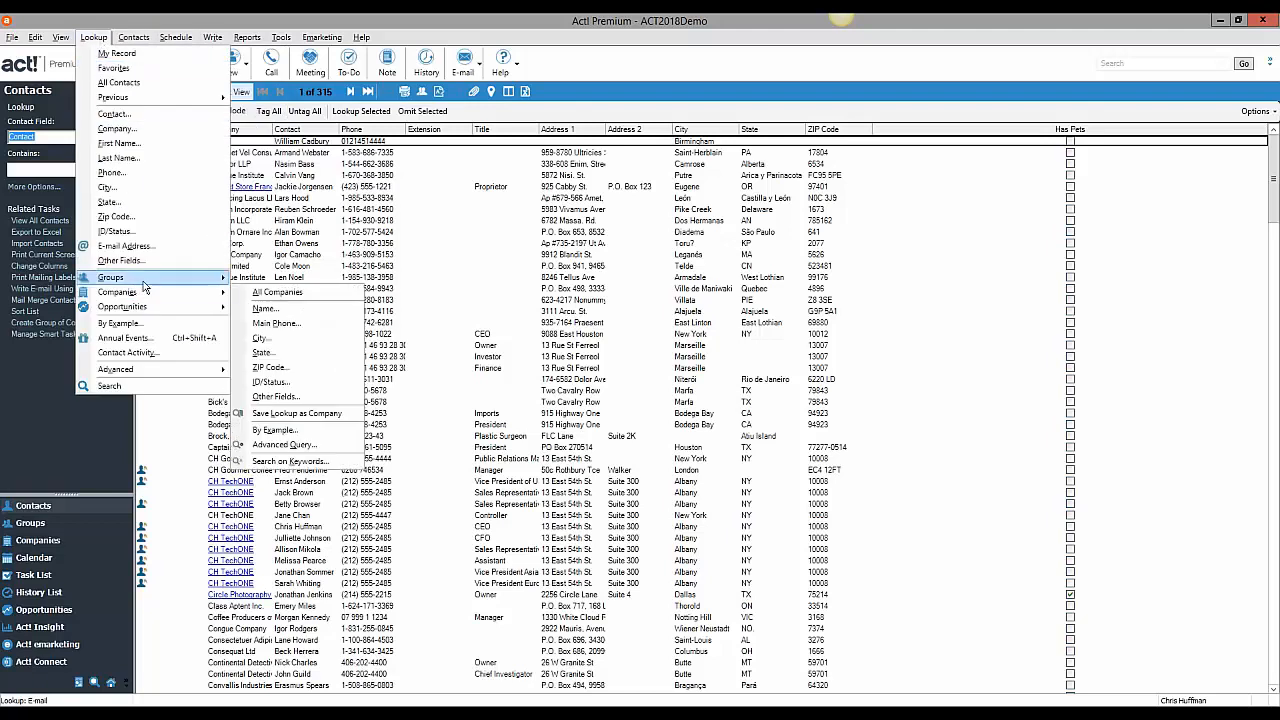
mouse_move(146, 287)
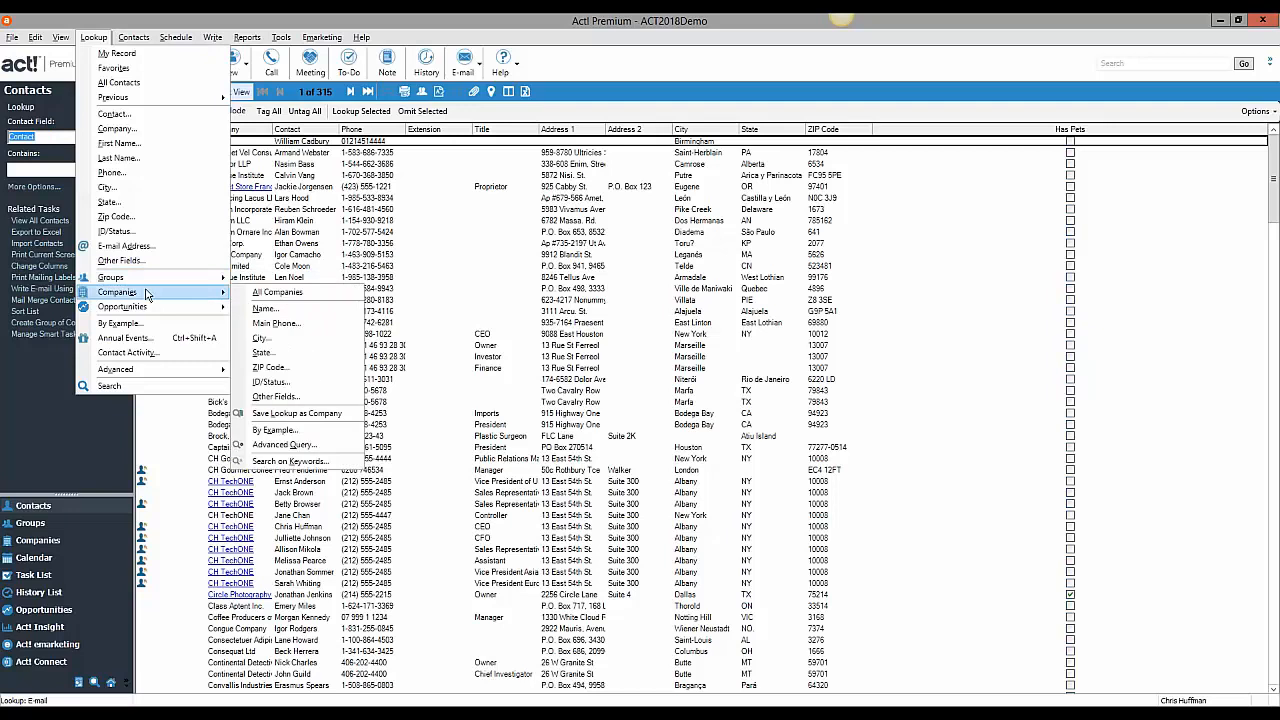
left_click(258, 310)
type("E")
key("BackSpace")
key("Return")
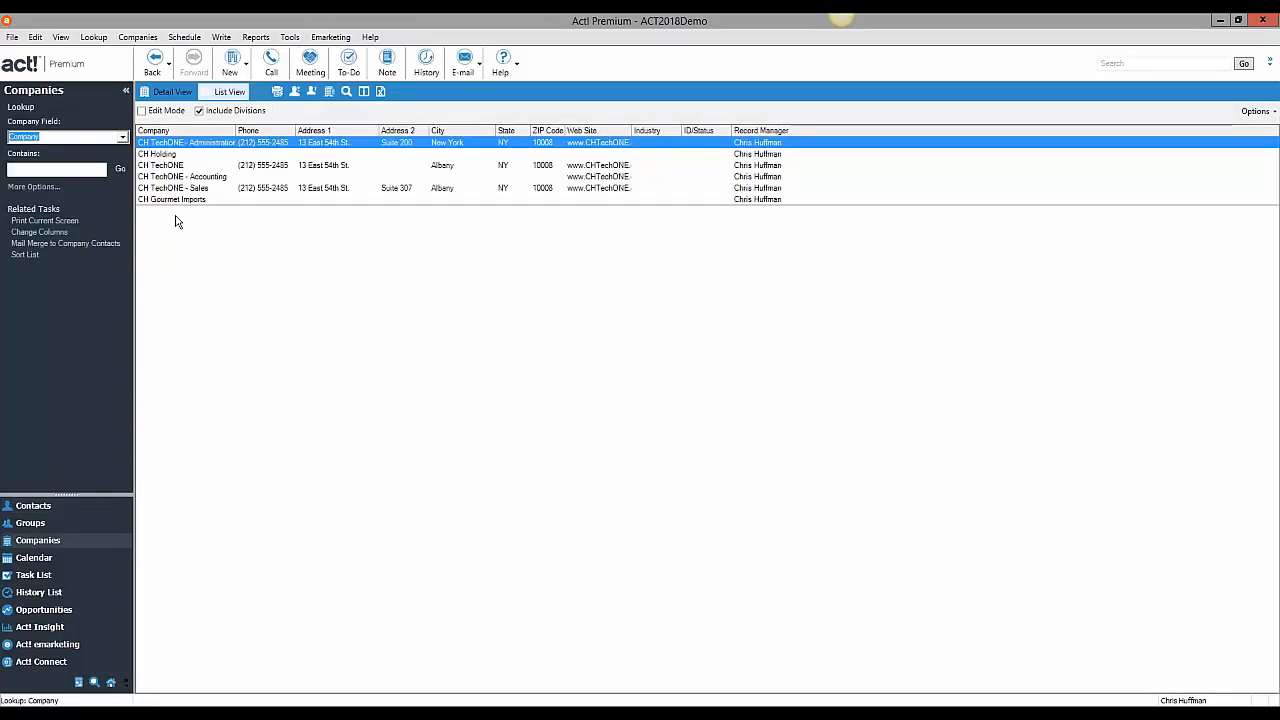
left_click(33, 506)
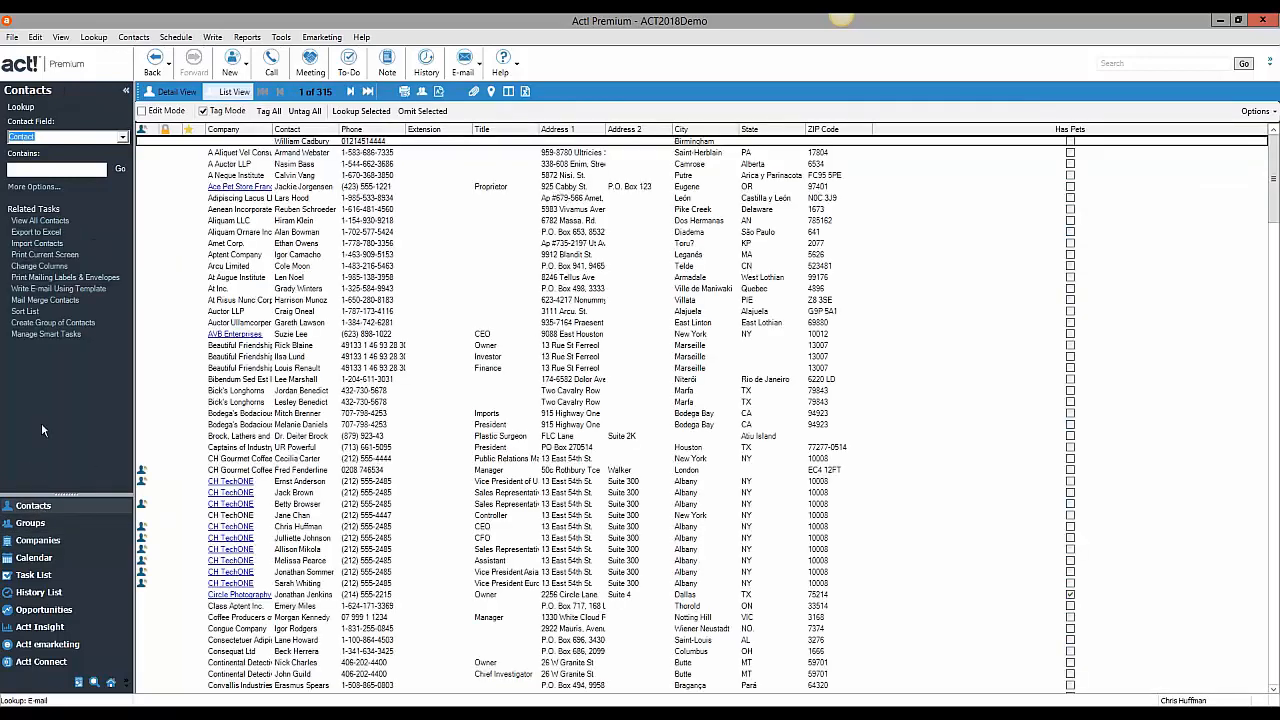
Step: Run a quick lookup for companies containing "ch", check the group quick lookup, and return to the contacts
left_click(38, 542)
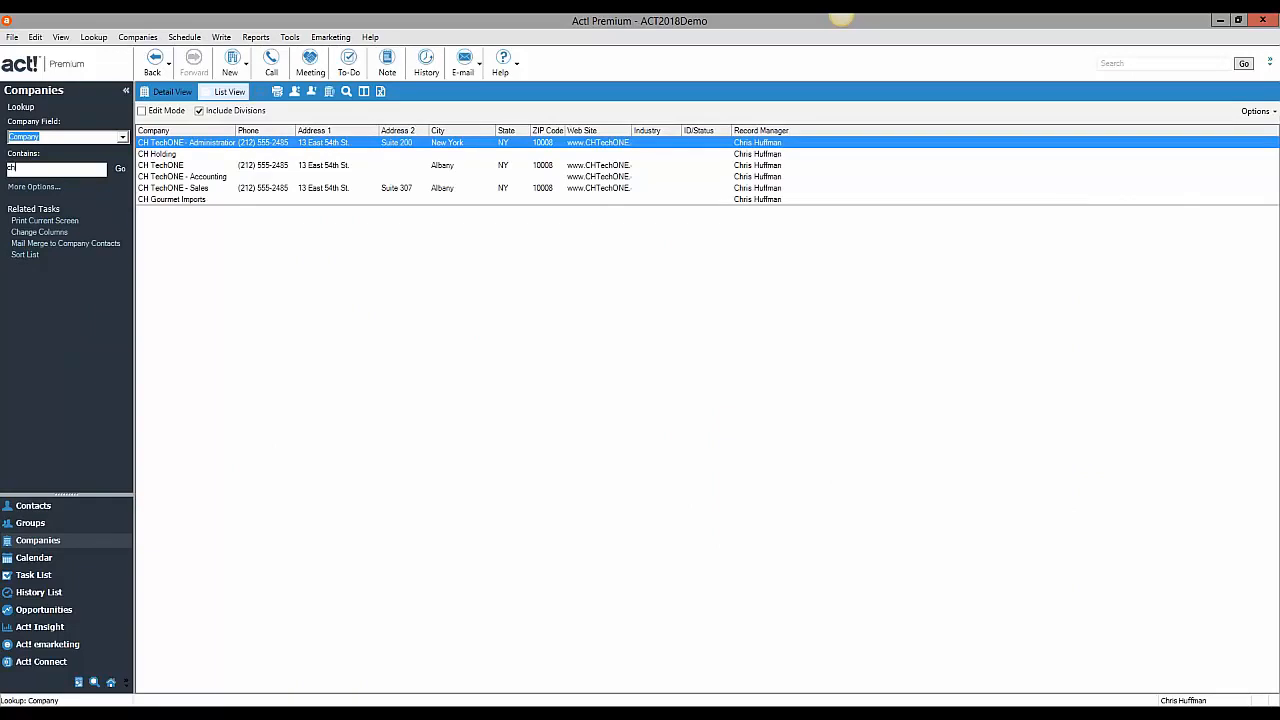
key("BackSpace")
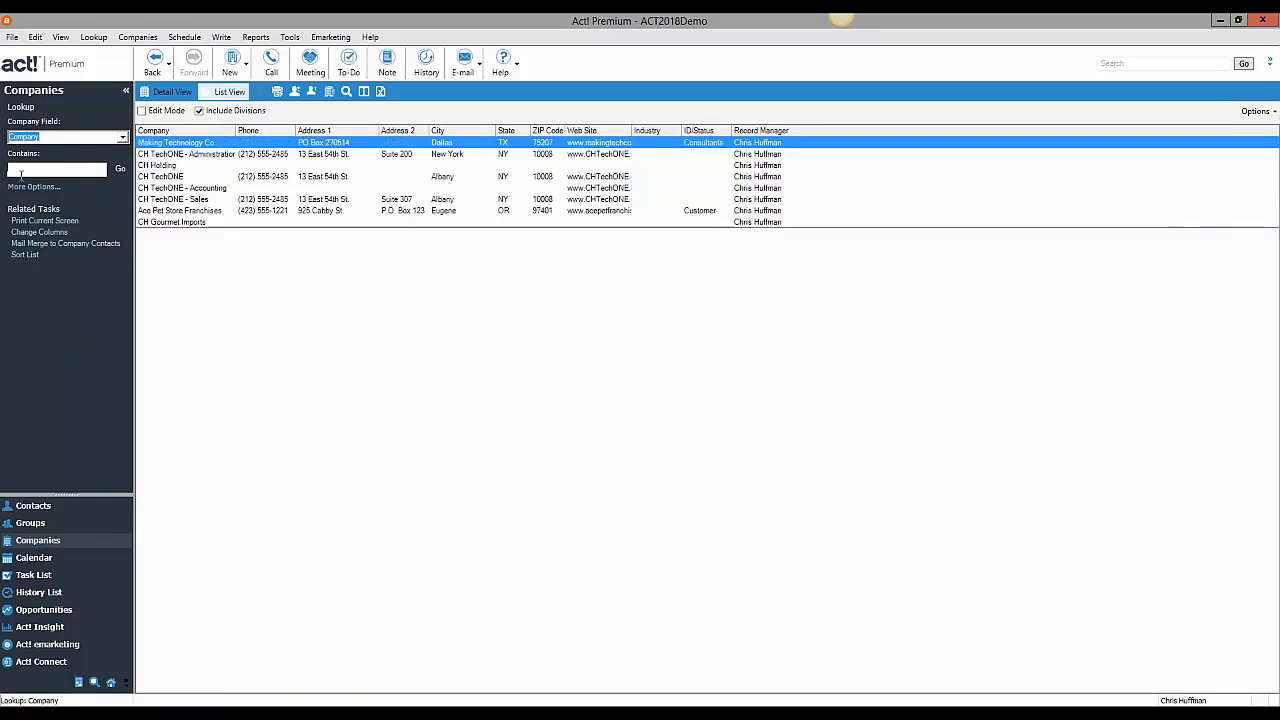
left_click(40, 541)
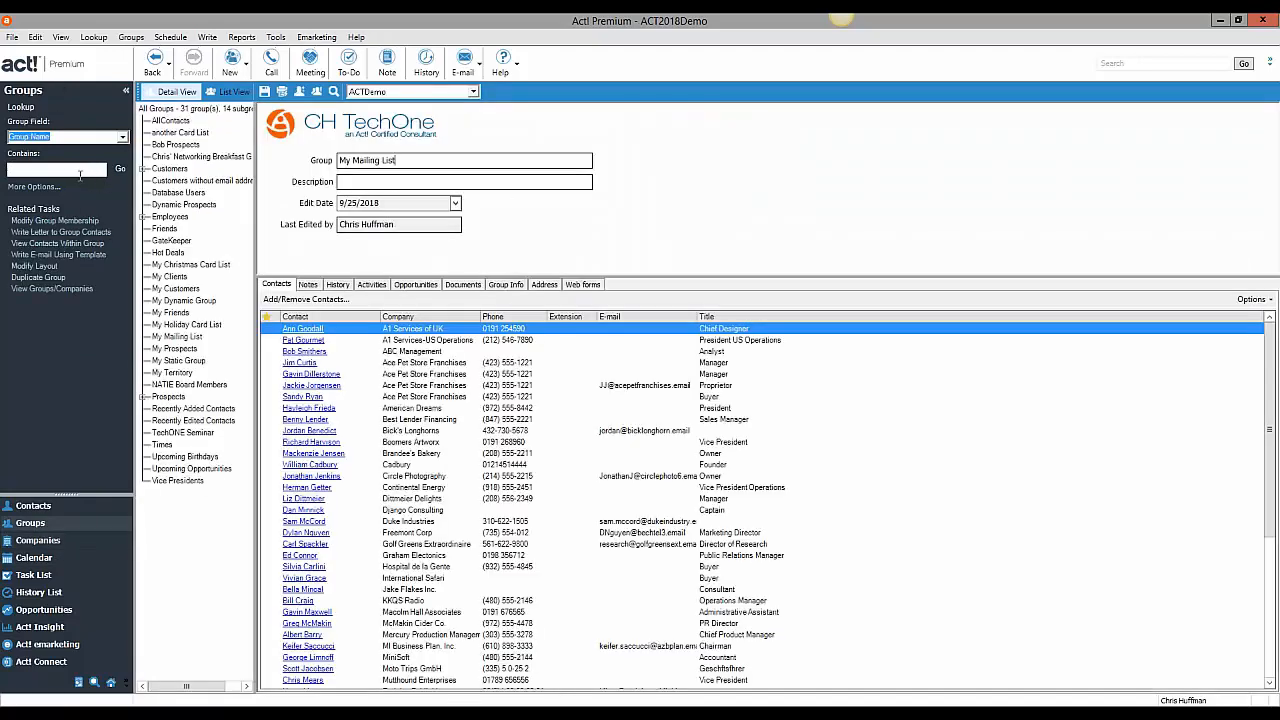
left_click(55, 506)
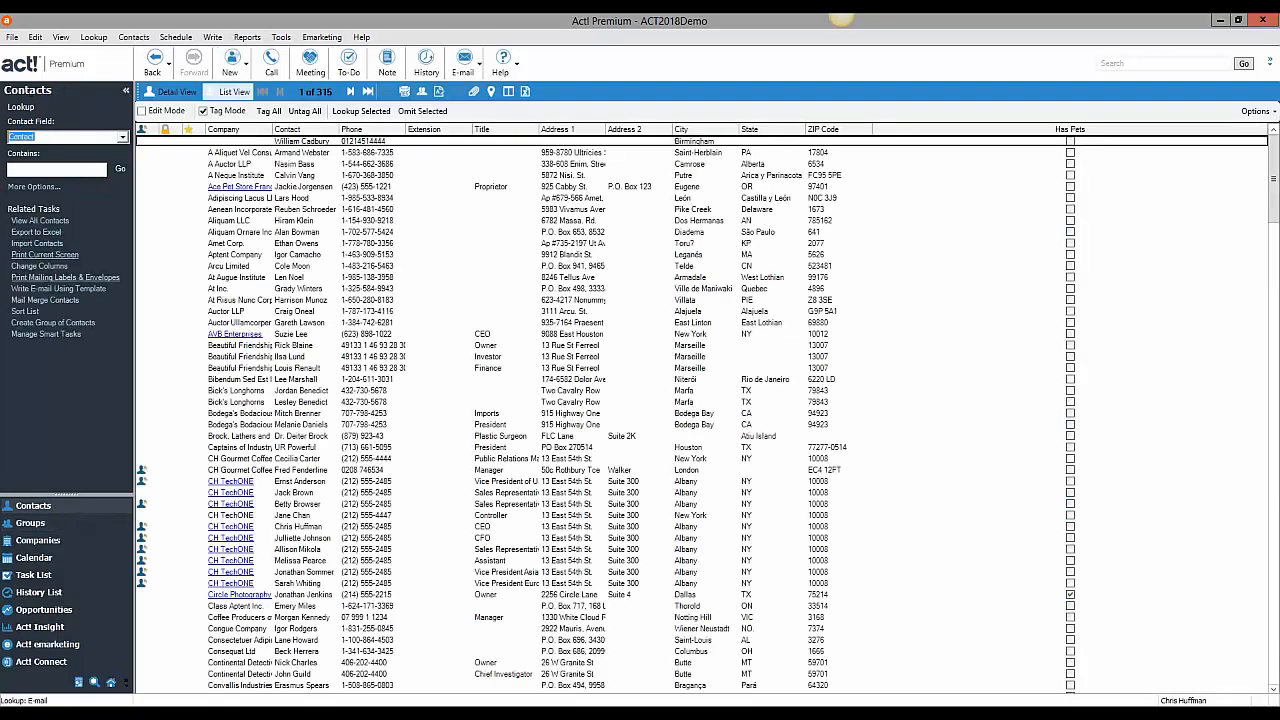
Step: Set up a contact lookup by example with State NY and ID/Status Customer
left_click(92, 38)
mouse_move(169, 315)
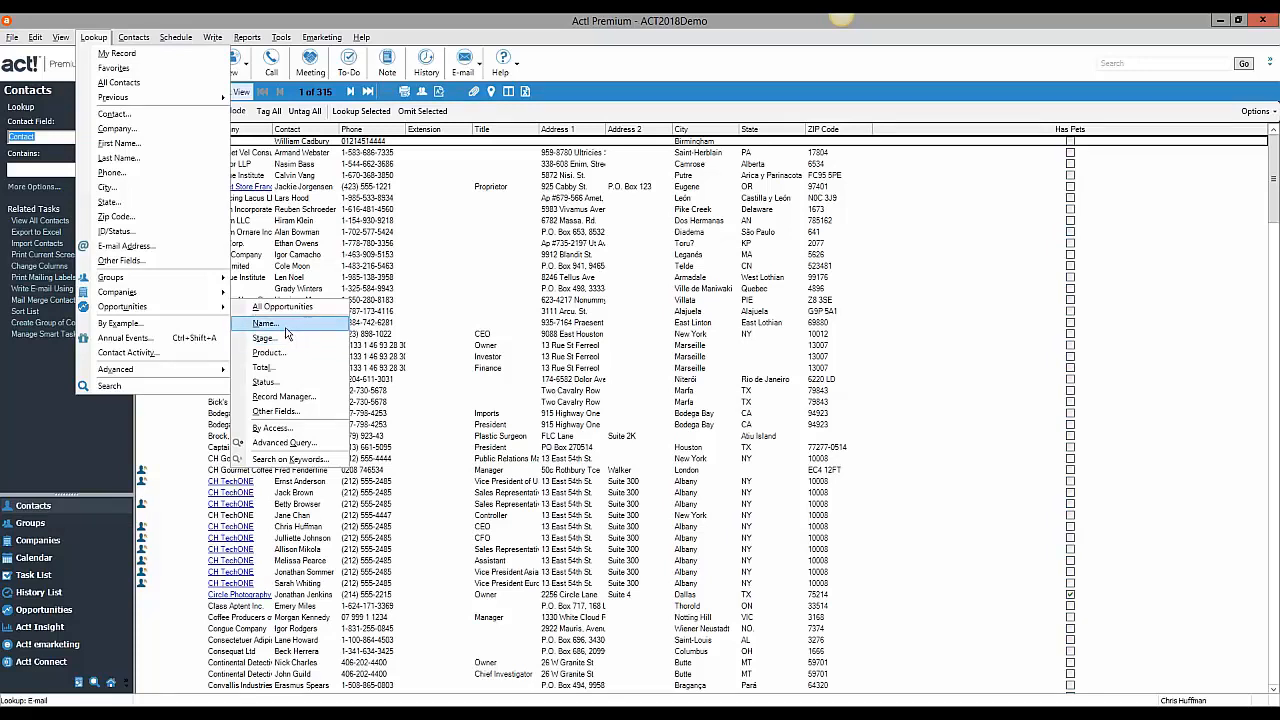
left_click(121, 324)
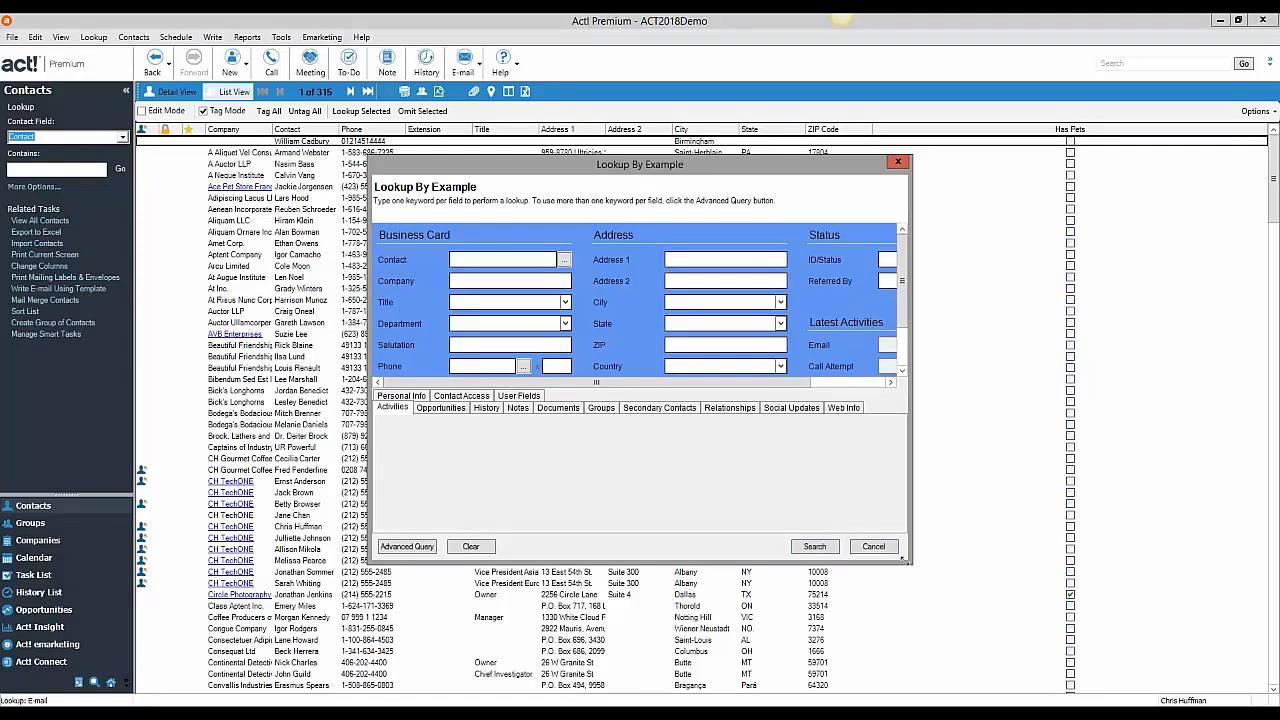
left_click_drag(909, 565, 1078, 668)
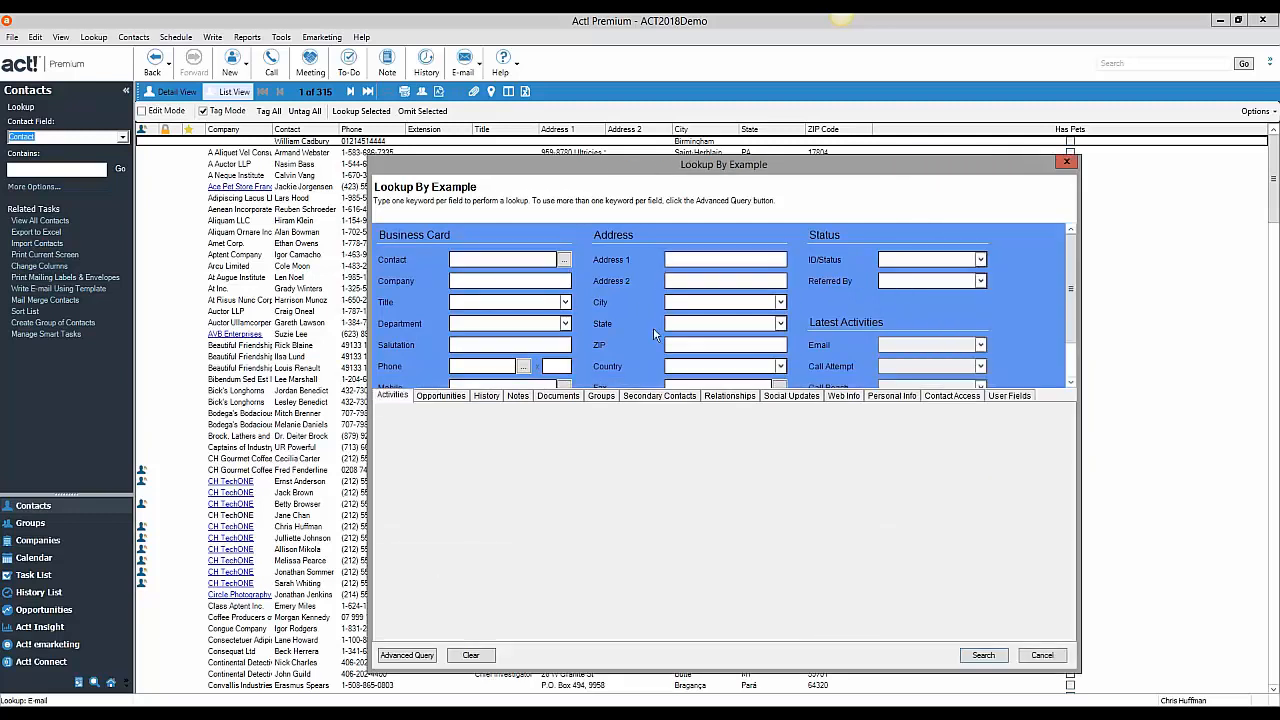
type("n")
left_click(920, 259)
type("customer")
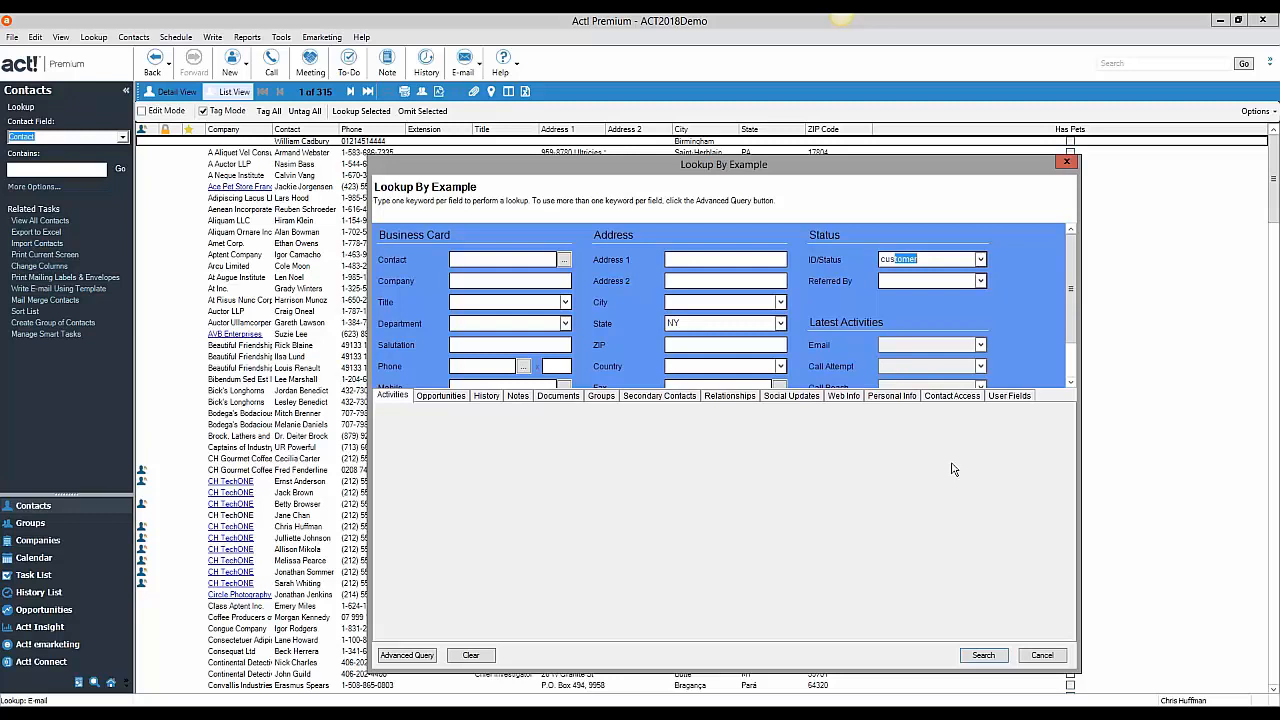
Step: Run the example query so that it replaces the current lookup, and show the first matching contact in detail view
left_click(995, 659)
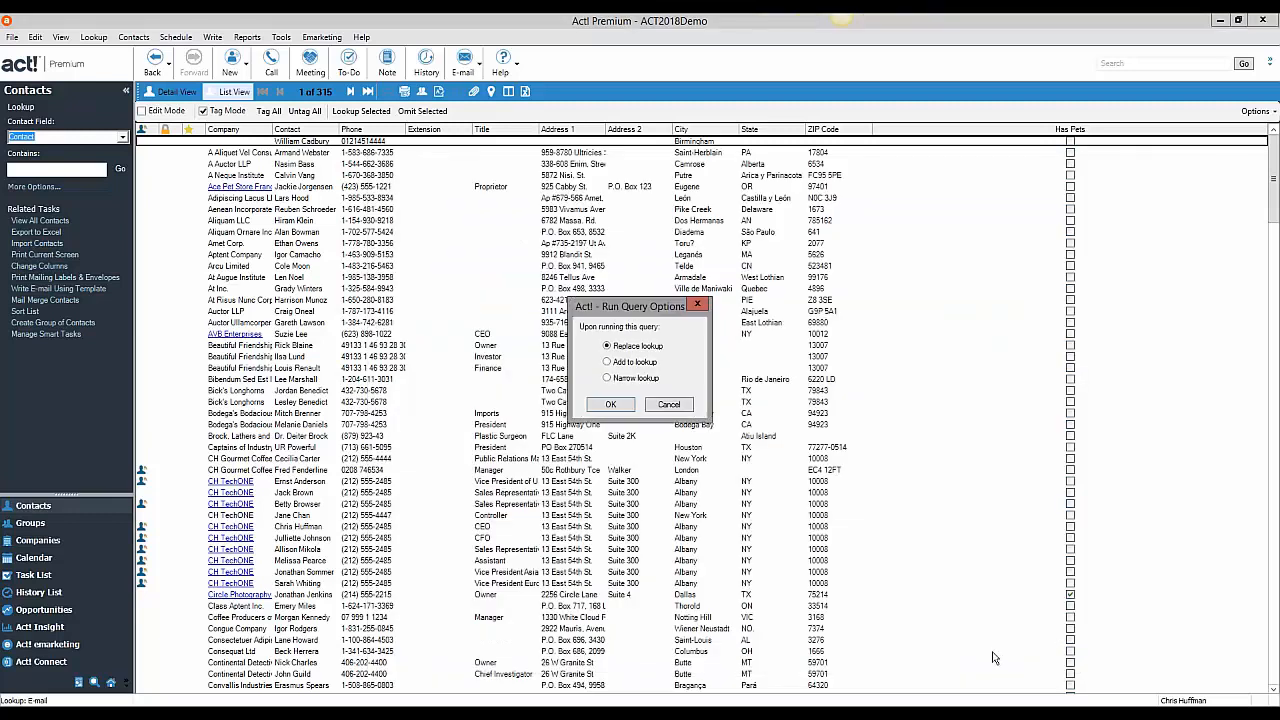
left_click(612, 405)
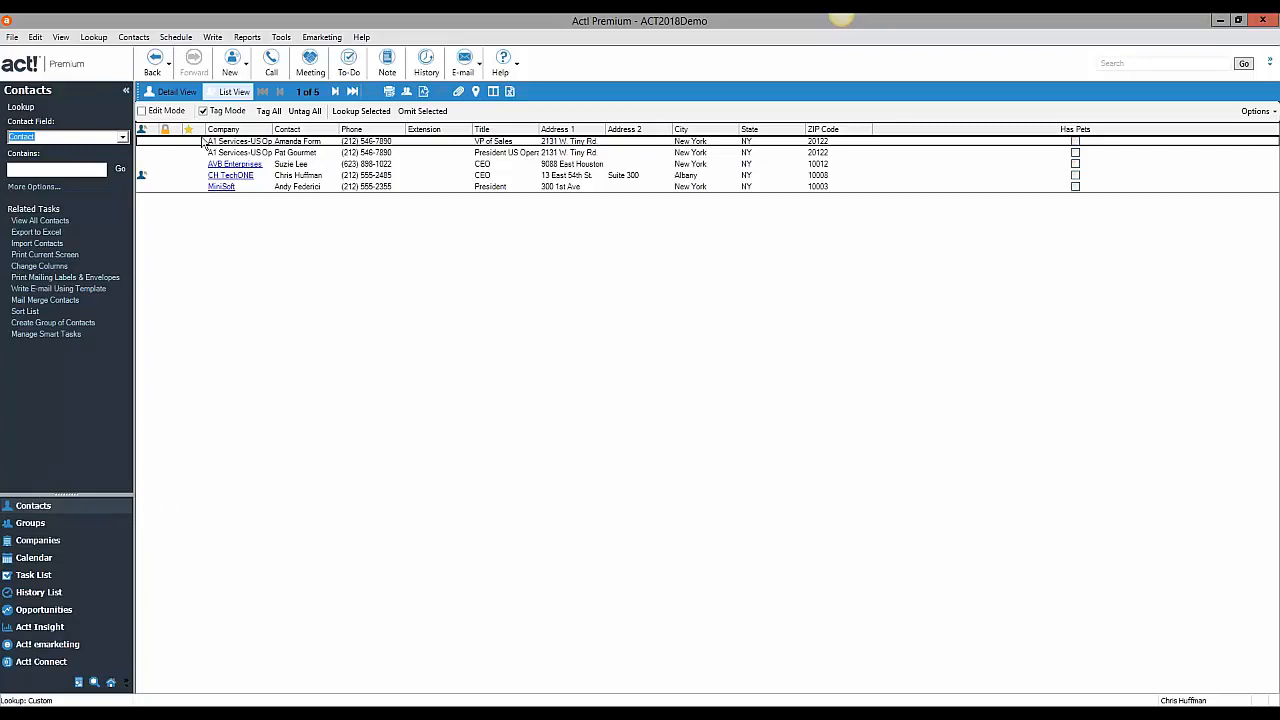
left_click(172, 93)
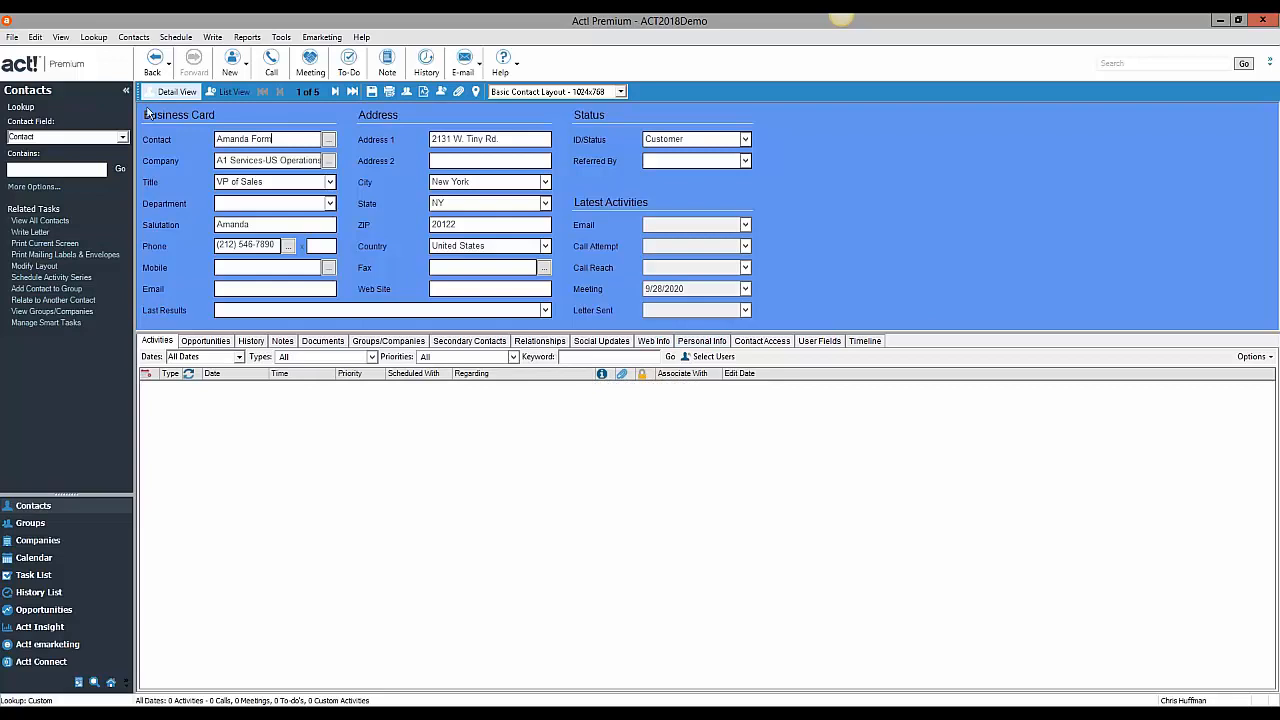
Step: Search the annual events for contacts with a Birth Date in the current month
left_click(94, 38)
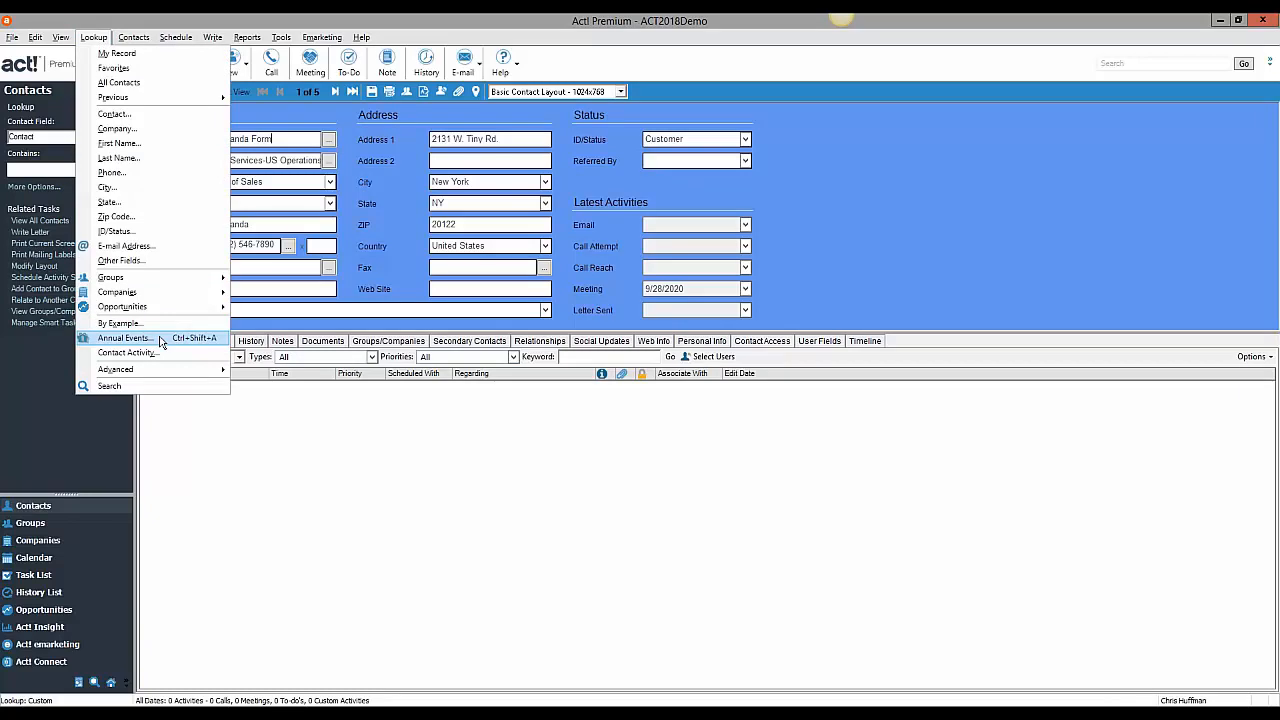
left_click(124, 338)
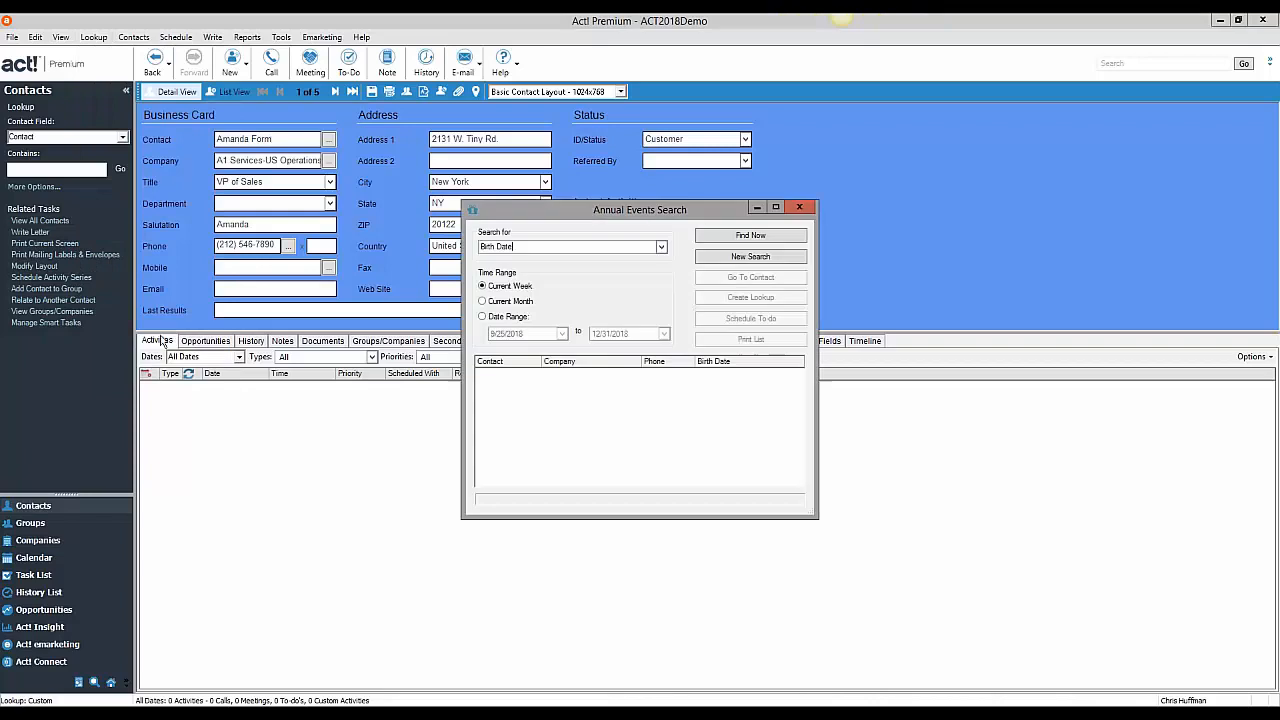
left_click(662, 249)
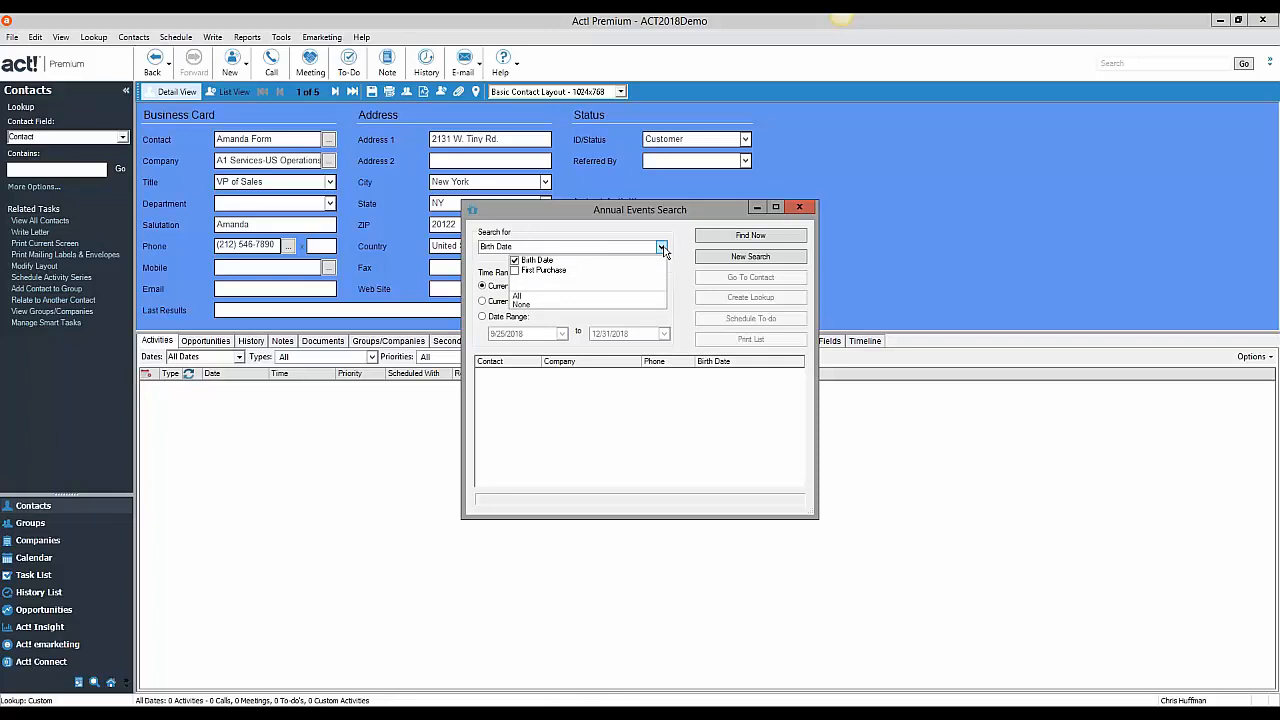
left_click(664, 238)
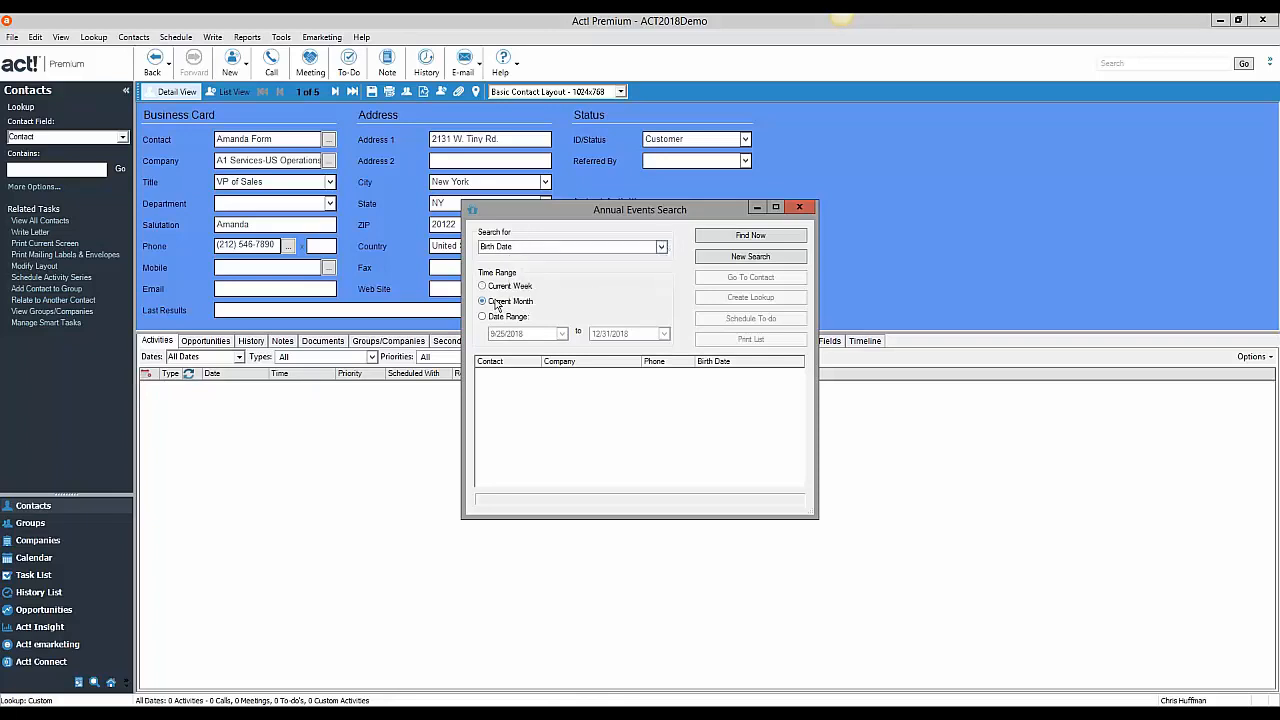
left_click(749, 237)
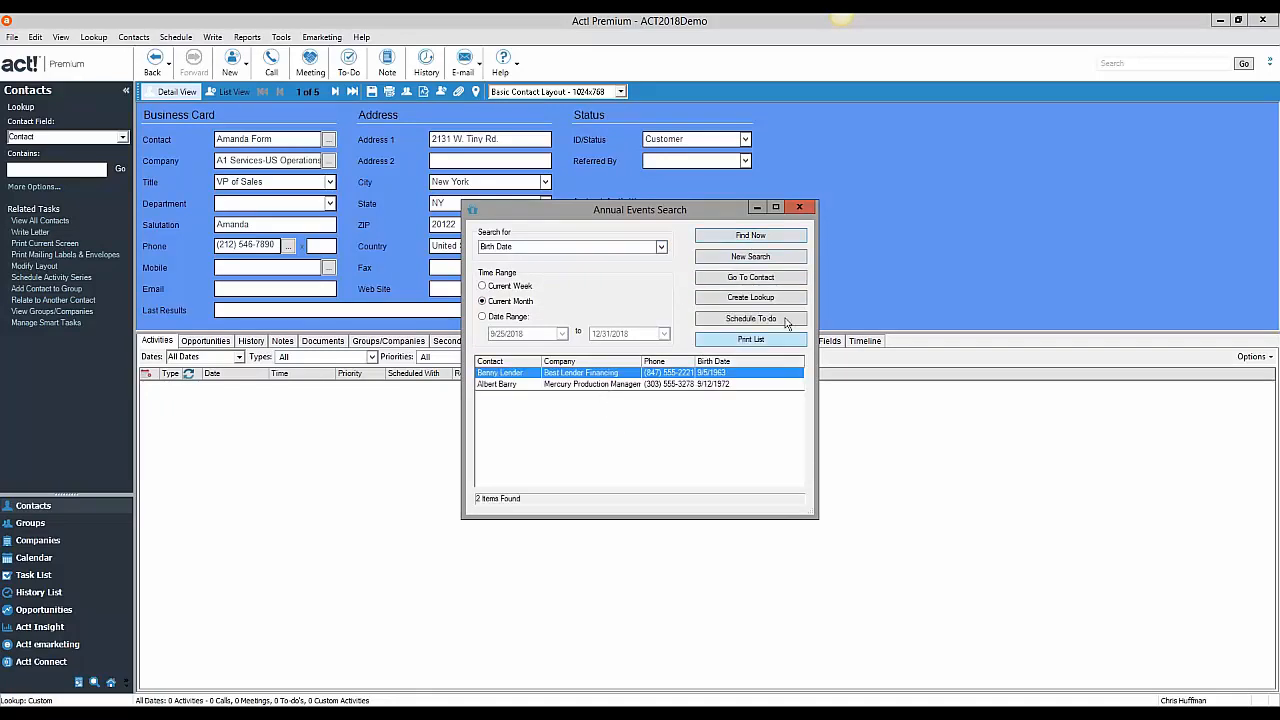
Step: Close the annual events search and look up contacts not changed since 6/1/2018 in all contact fields, notes, opportunities, histories and activities
left_click(799, 208)
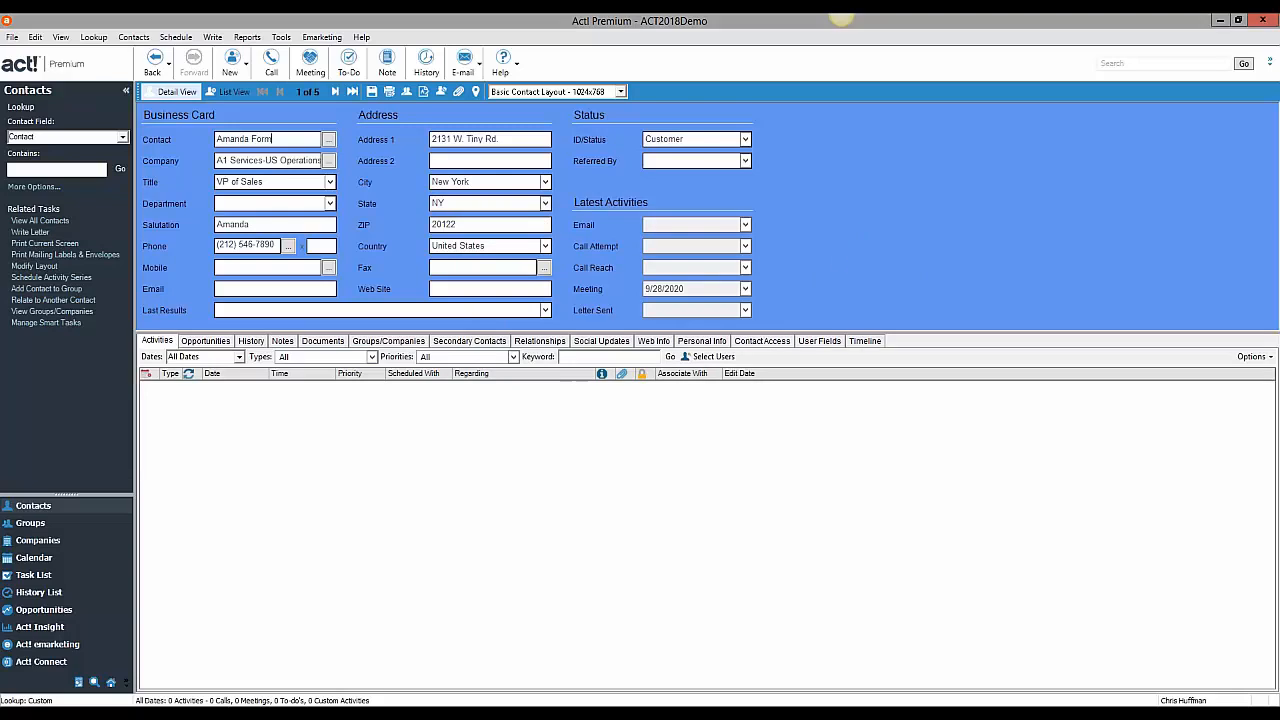
left_click(125, 40)
mouse_move(93, 37)
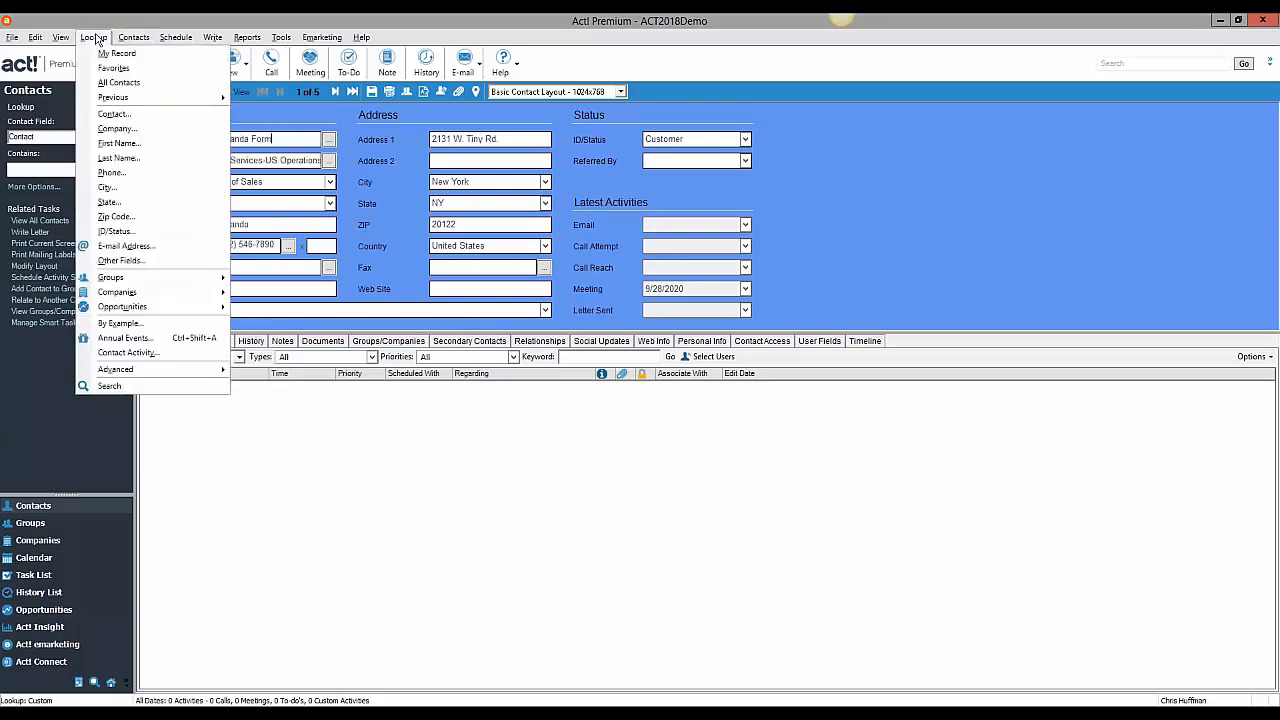
left_click(126, 353)
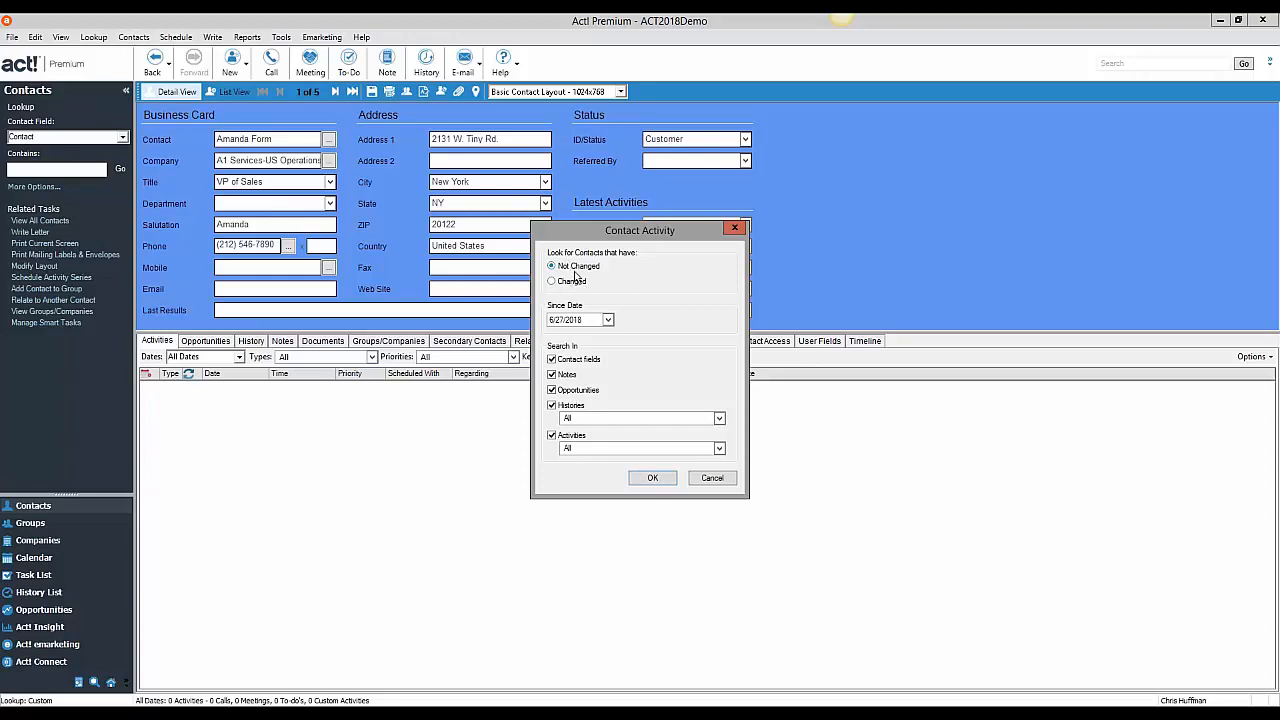
left_click(607, 320)
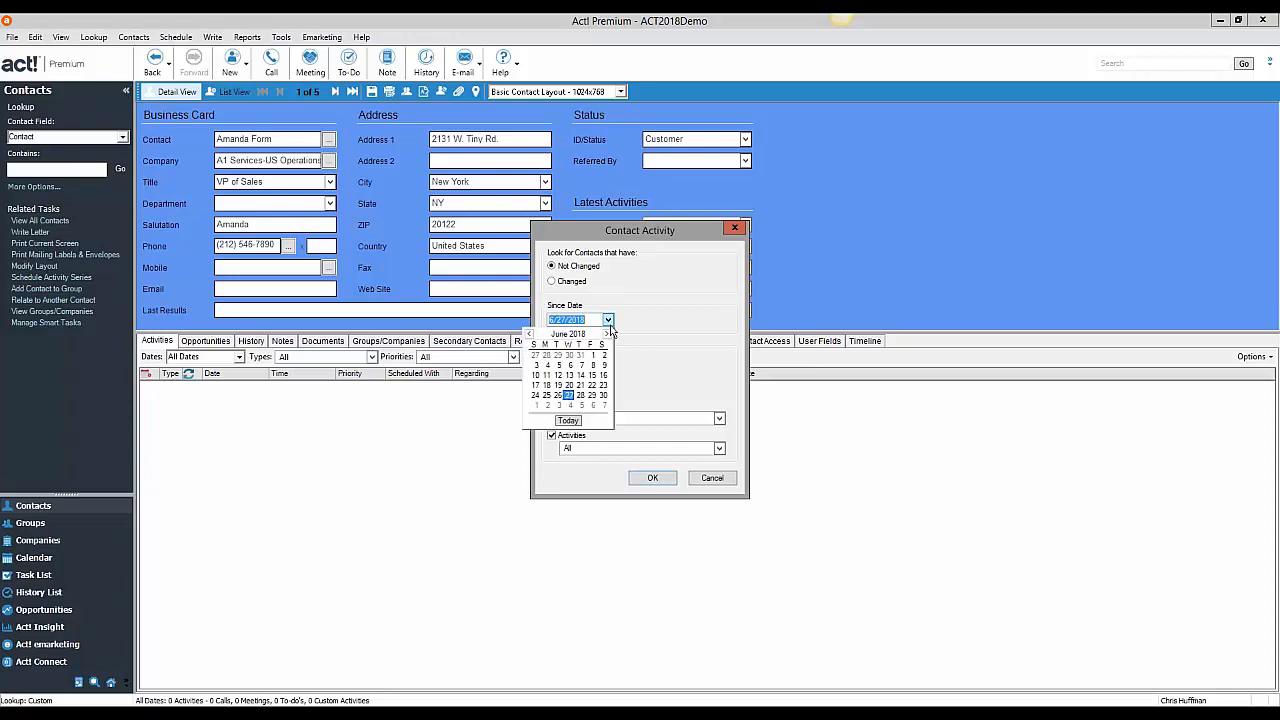
left_click(596, 365)
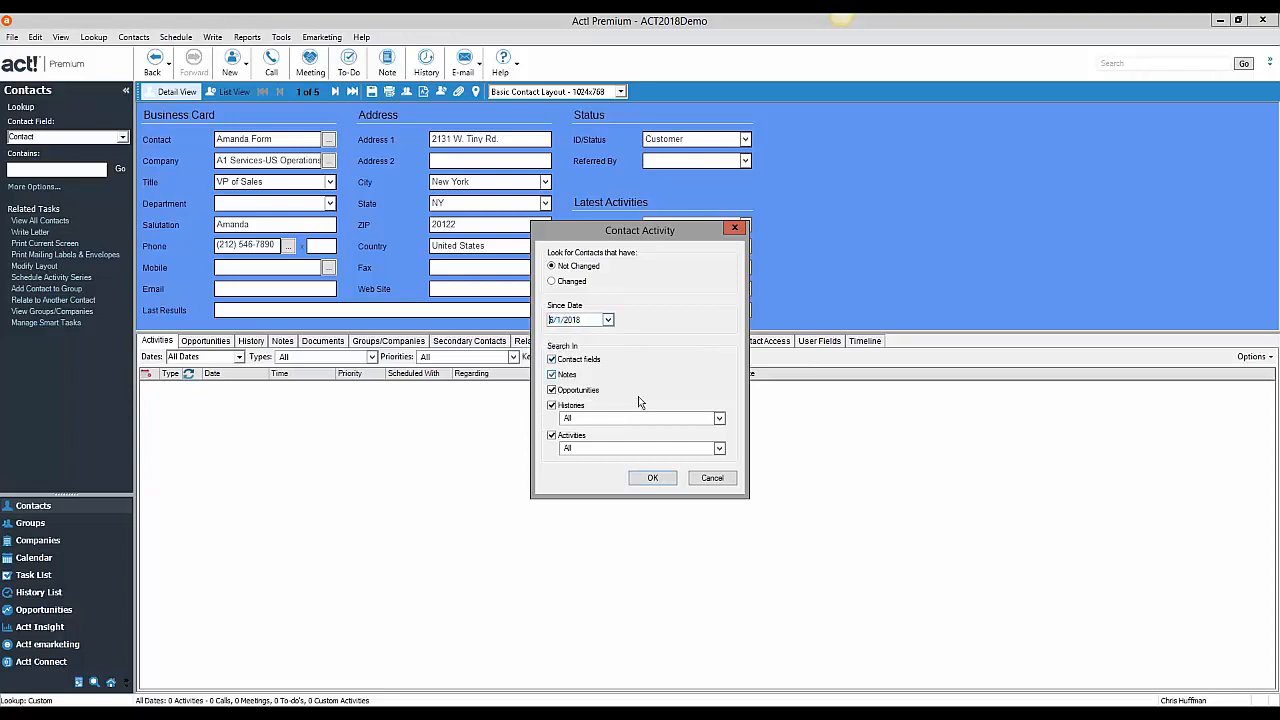
left_click(670, 480)
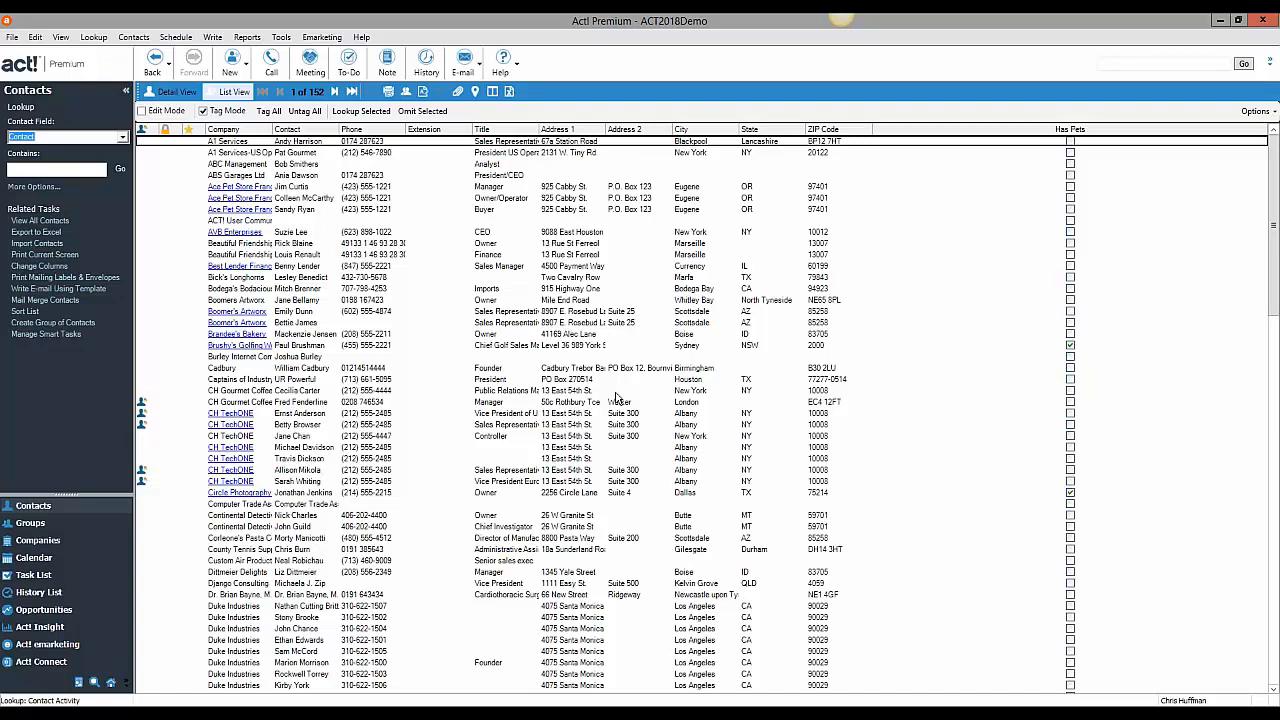
left_click(130, 40)
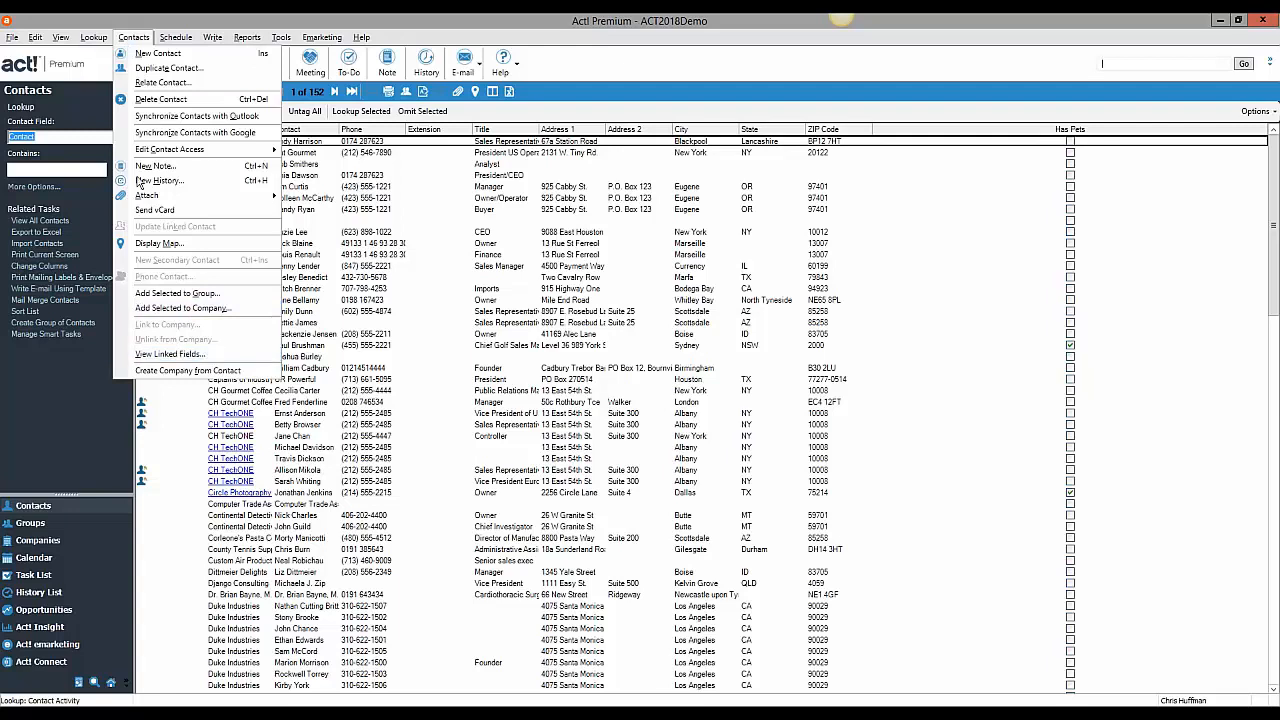
mouse_move(88, 40)
left_click(180, 357)
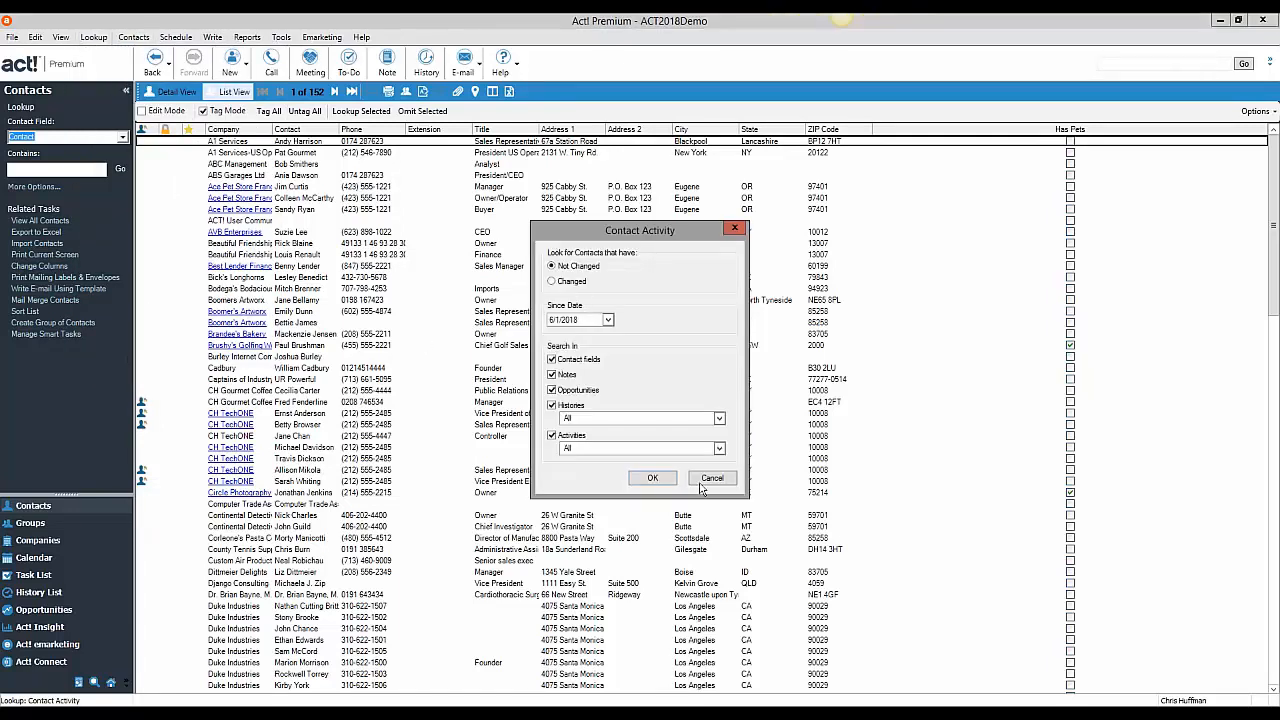
left_click(722, 484)
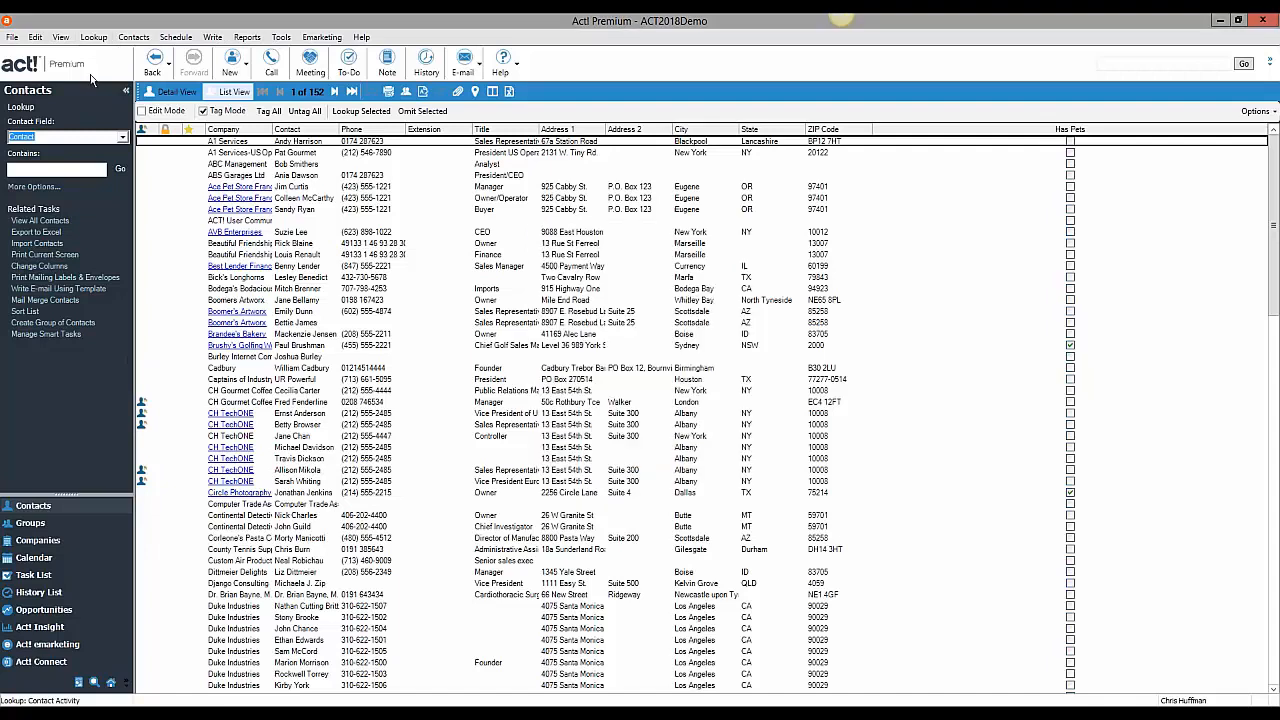
Step: Run the advanced lookup that lists only the contacts who are database users
left_click(92, 38)
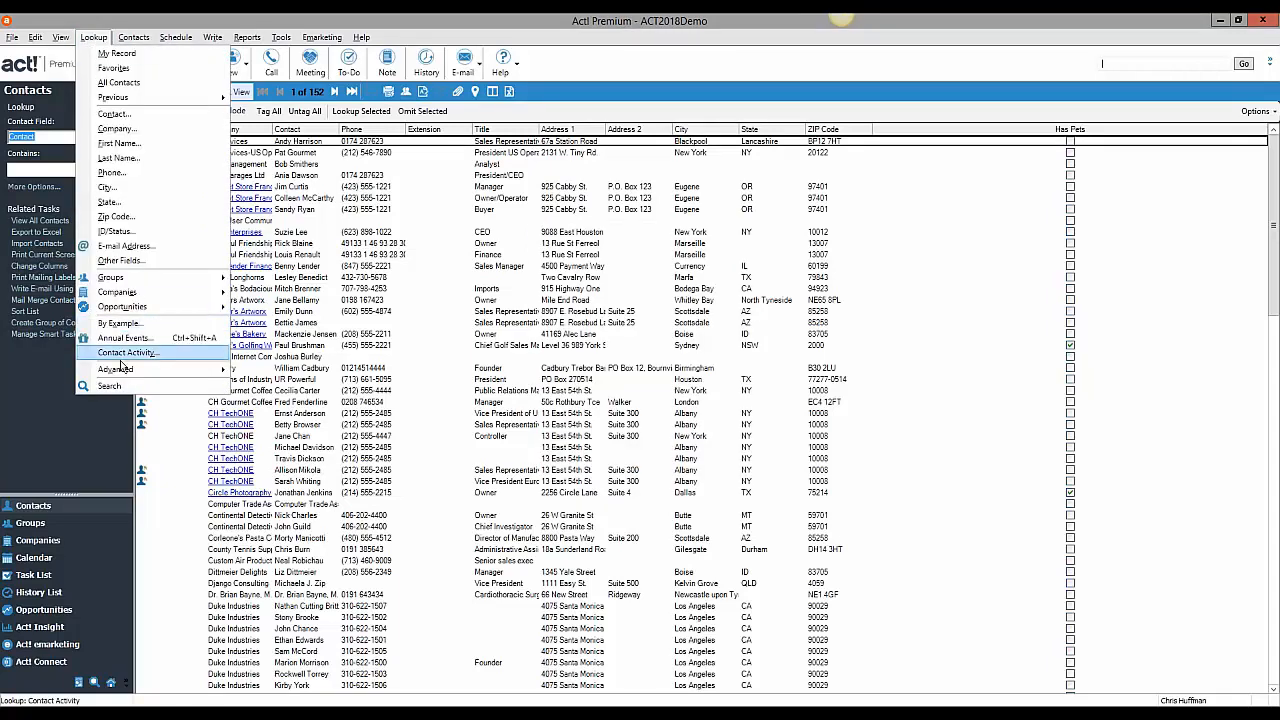
mouse_move(127, 372)
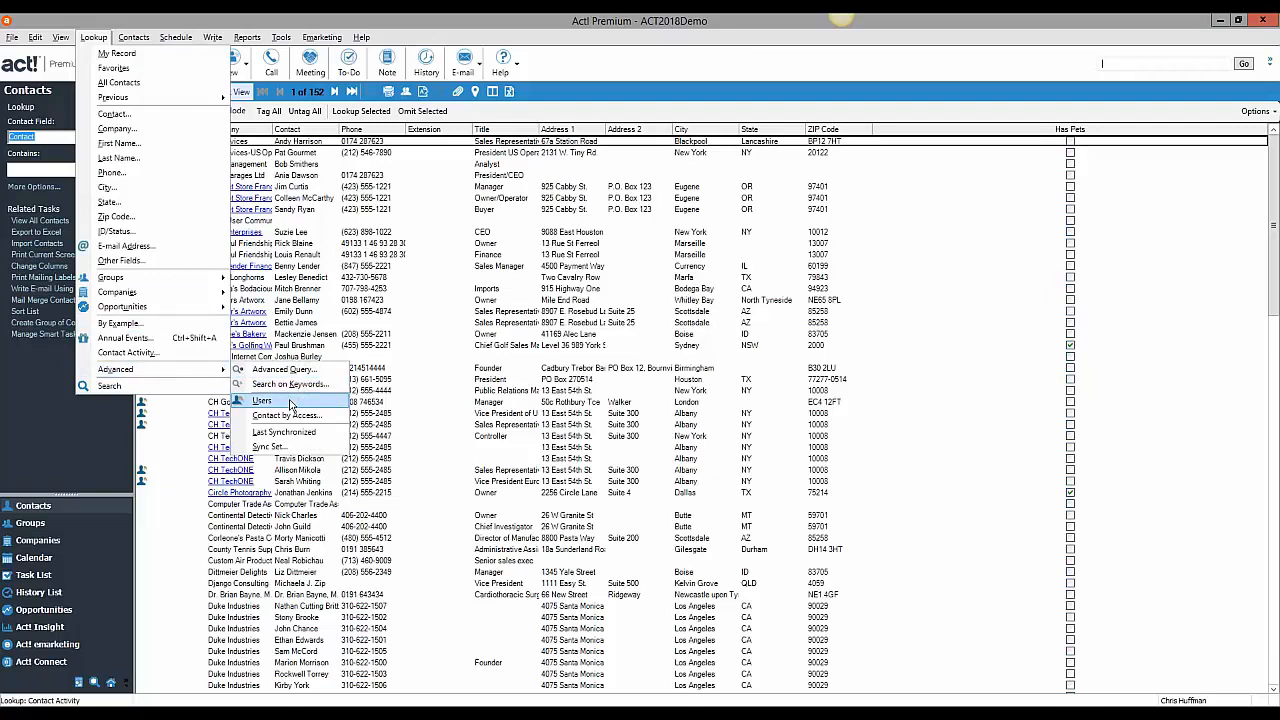
left_click(289, 403)
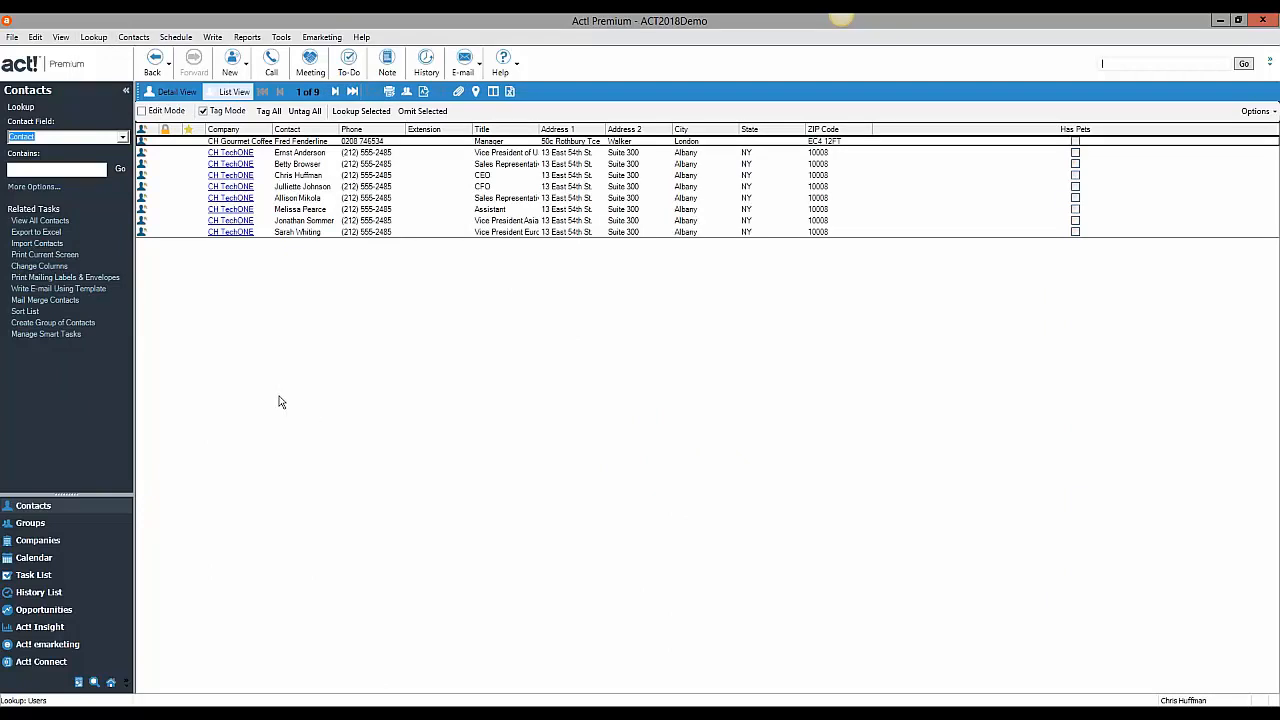
Step: Look up contacts by access with Private as the access type, and show the found contact's access details
left_click(95, 38)
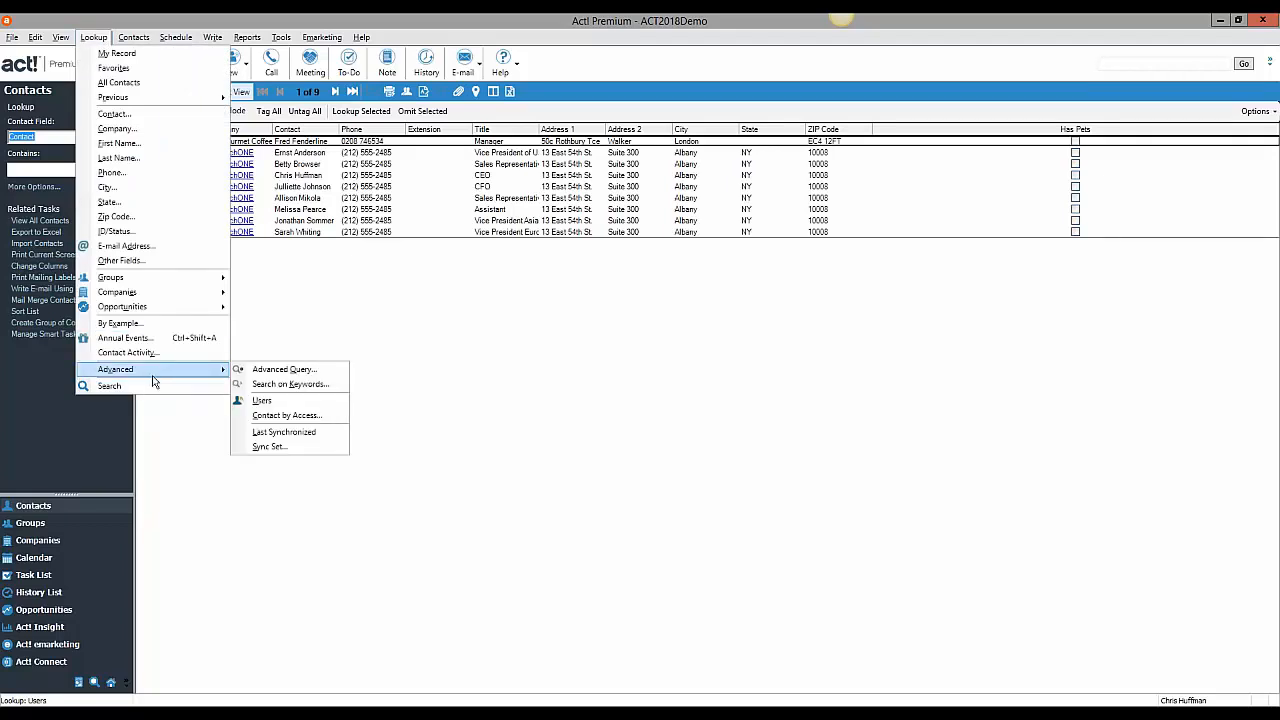
left_click(294, 416)
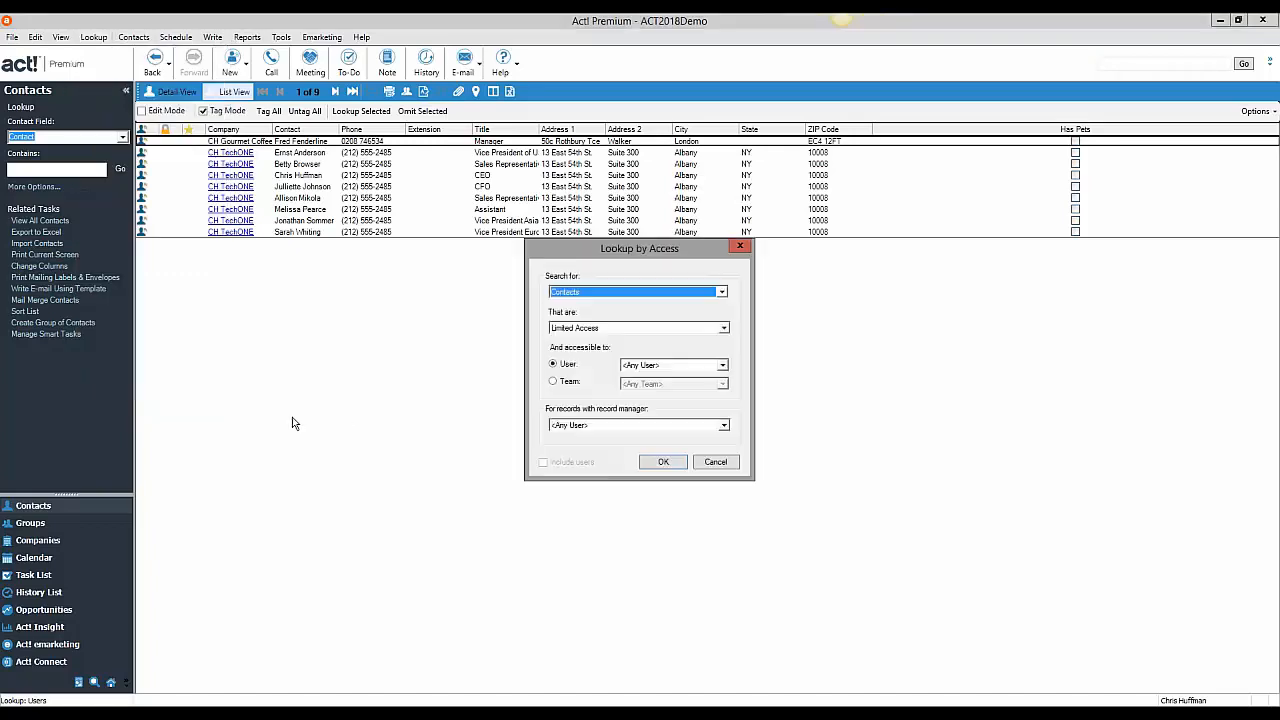
left_click(658, 330)
left_click(607, 357)
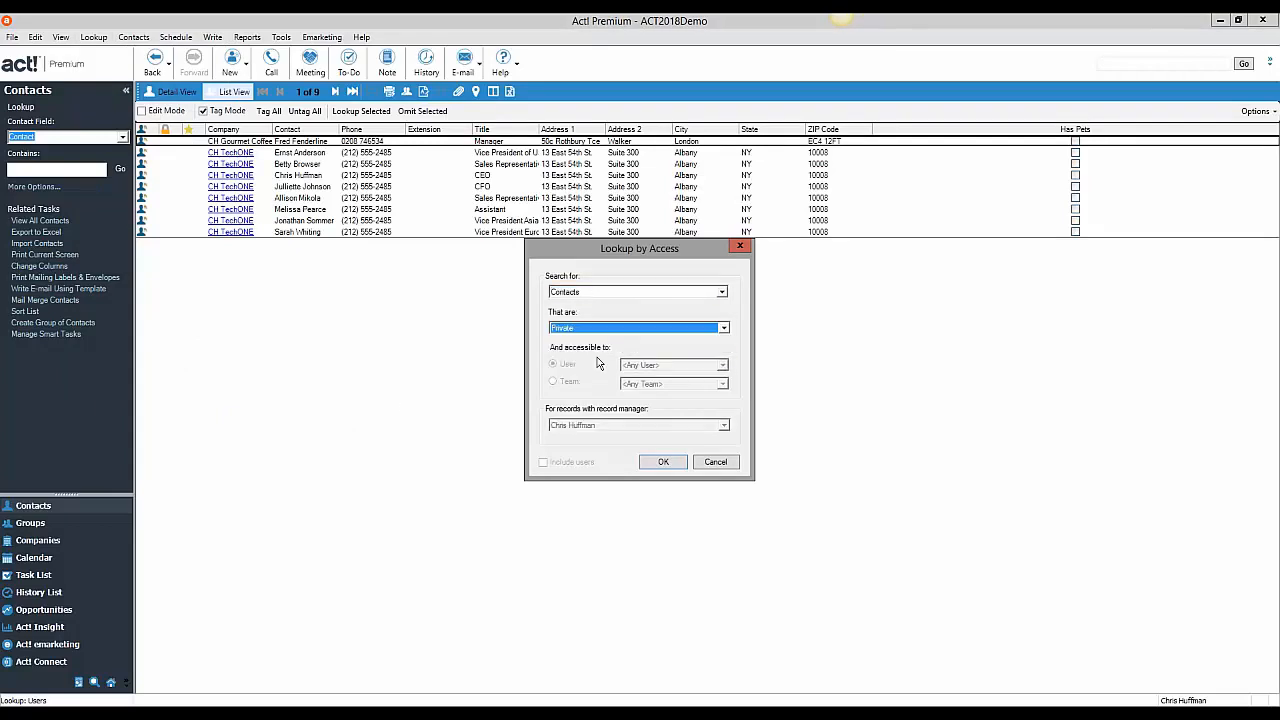
left_click(655, 463)
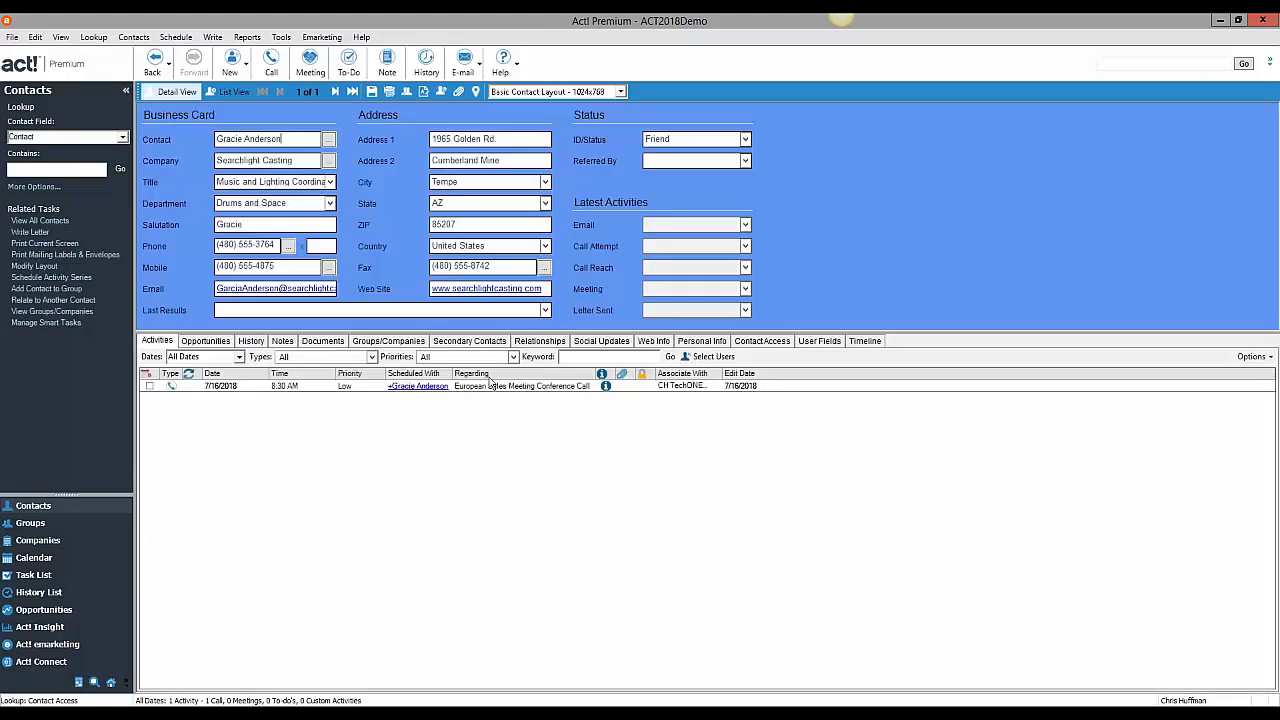
left_click(748, 341)
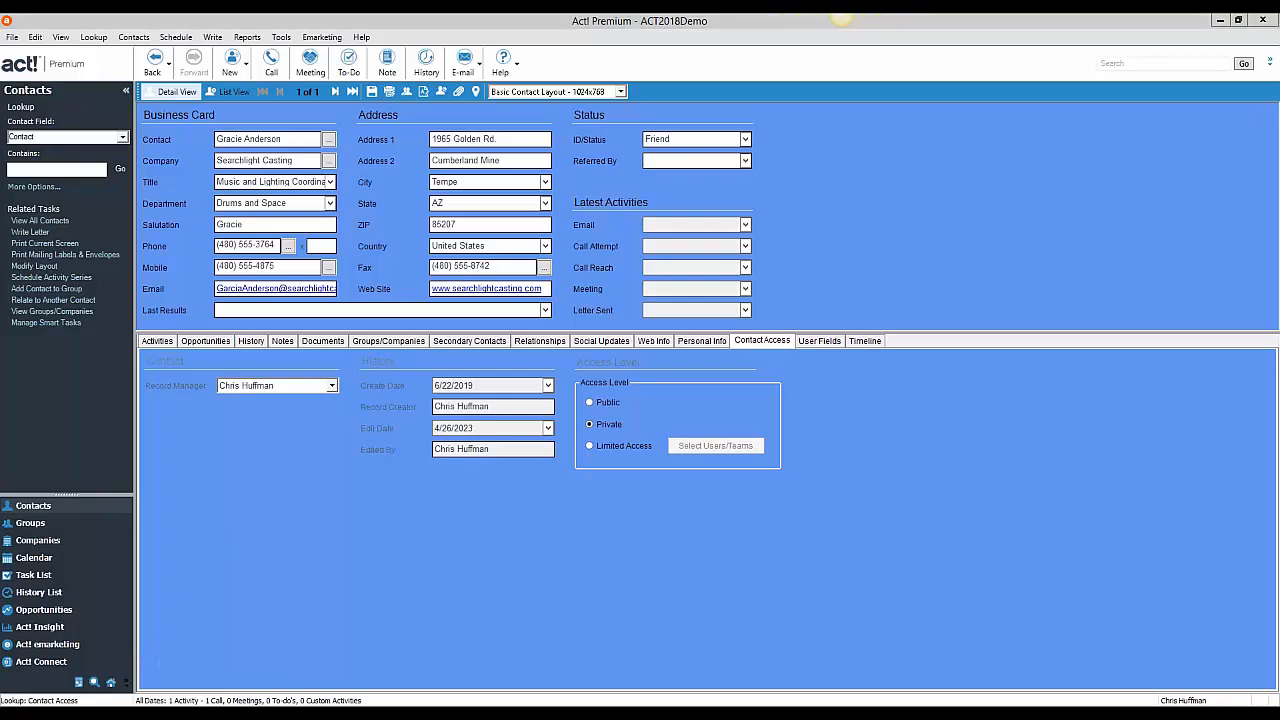
Step: Switch to the BossHoggRMT database window and search all databases for contacts synchronized in the last session
mouse_move(113, 693)
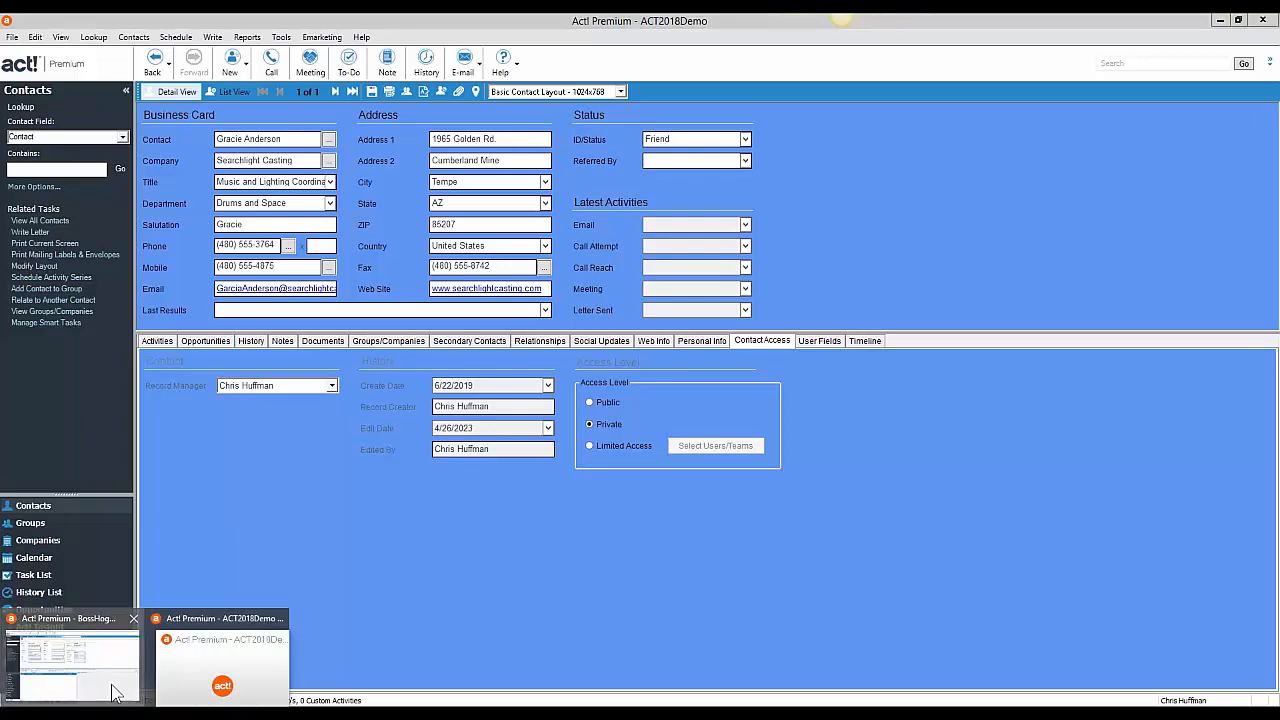
left_click_drag(978, 106, 463, 123)
double_click(463, 123)
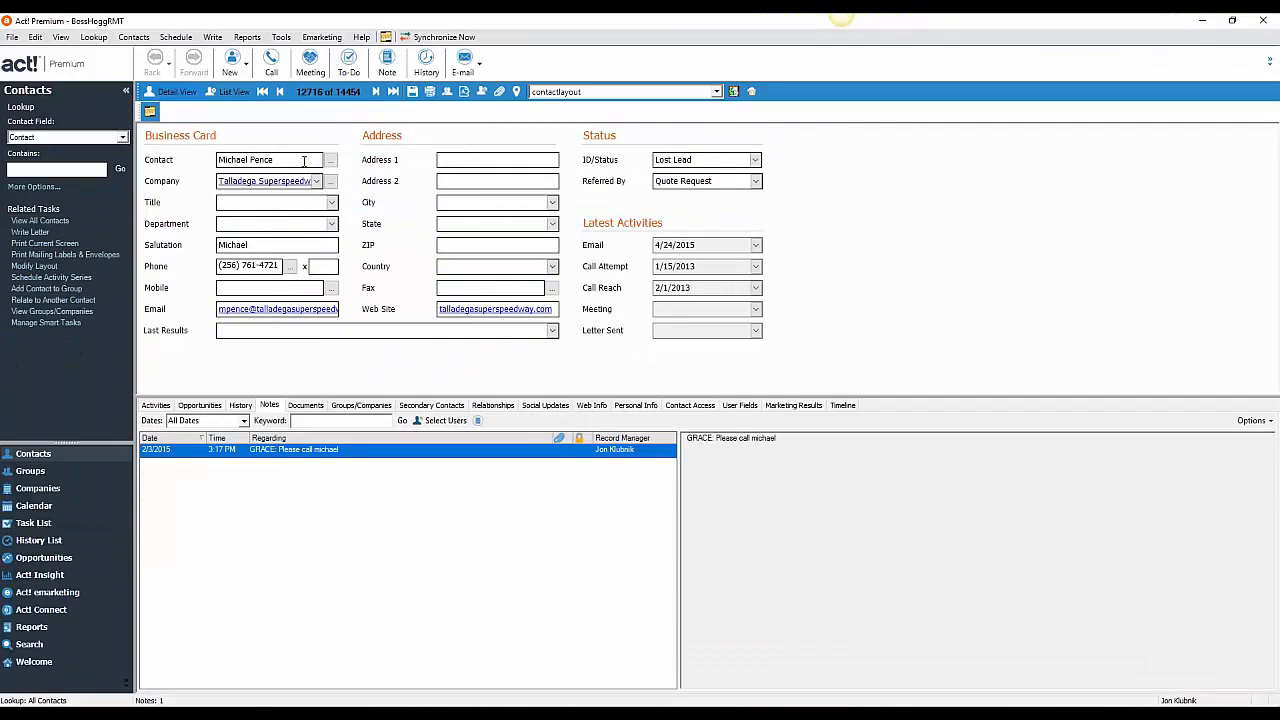
left_click(93, 37)
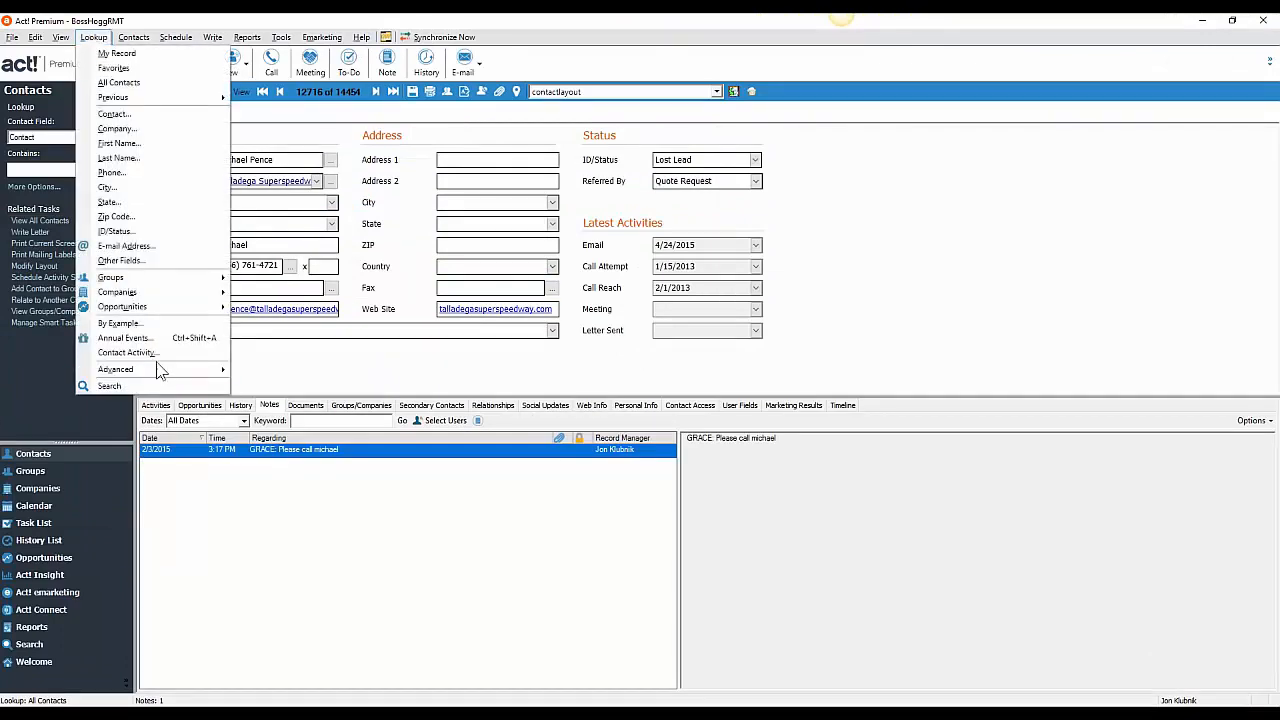
left_click(310, 431)
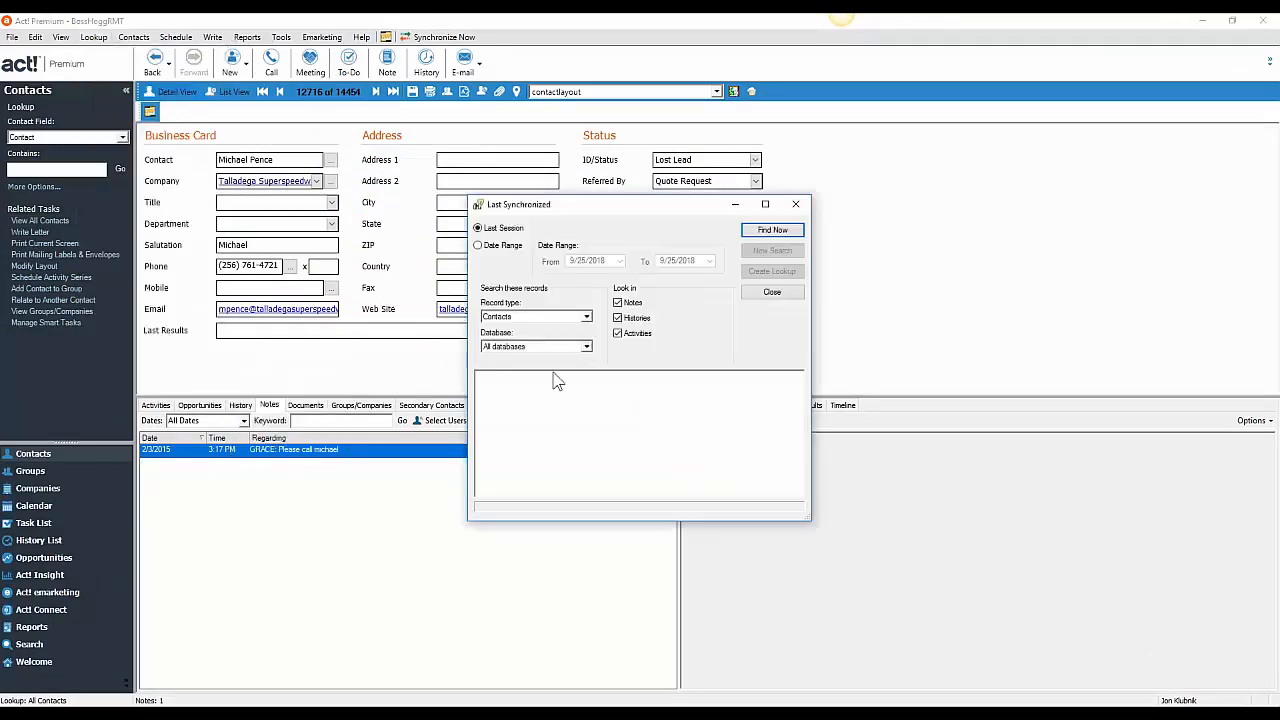
left_click(782, 232)
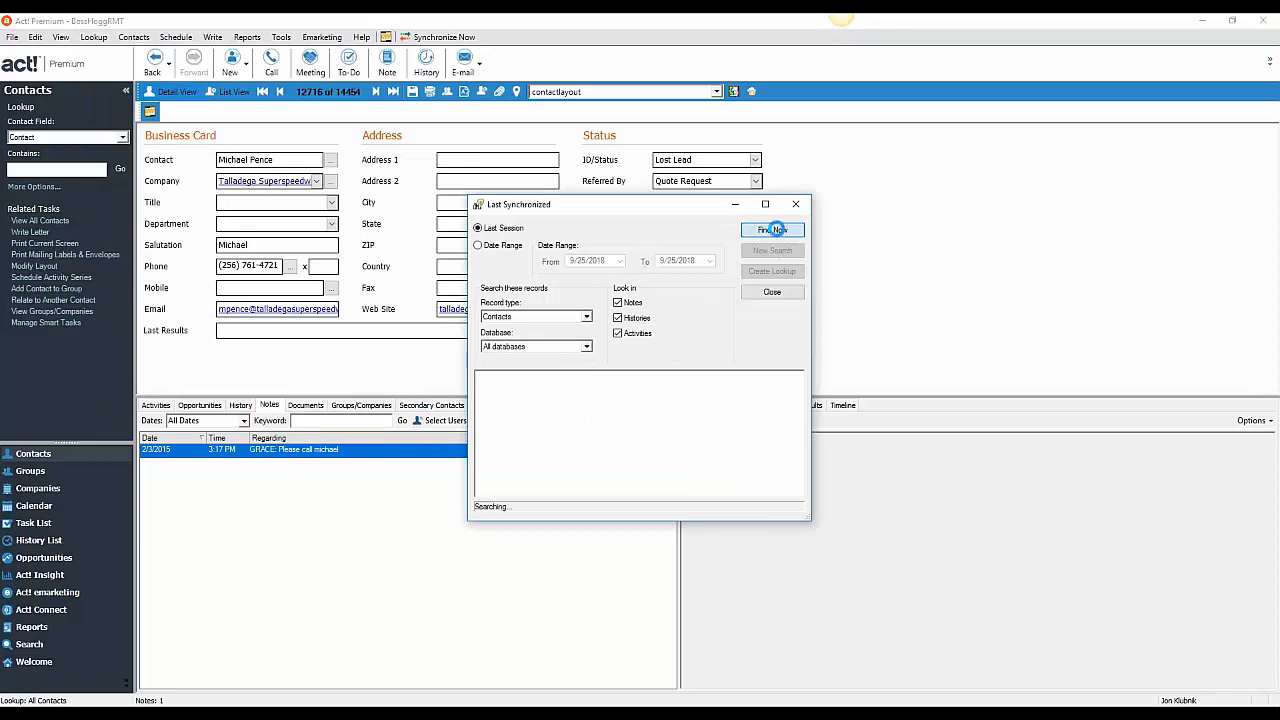